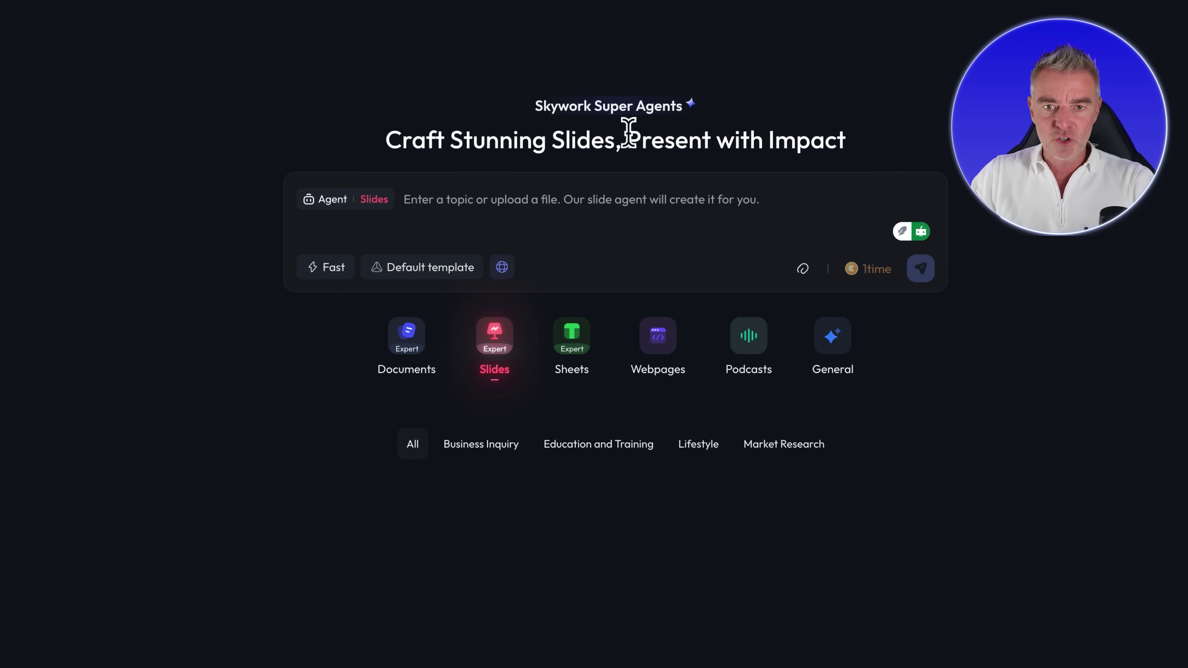
# - Paste the bright, holiday-themed Zante family presentation prompt into Skywork's Slides agent and start the credit estimation
pyautogui.click(575, 206)
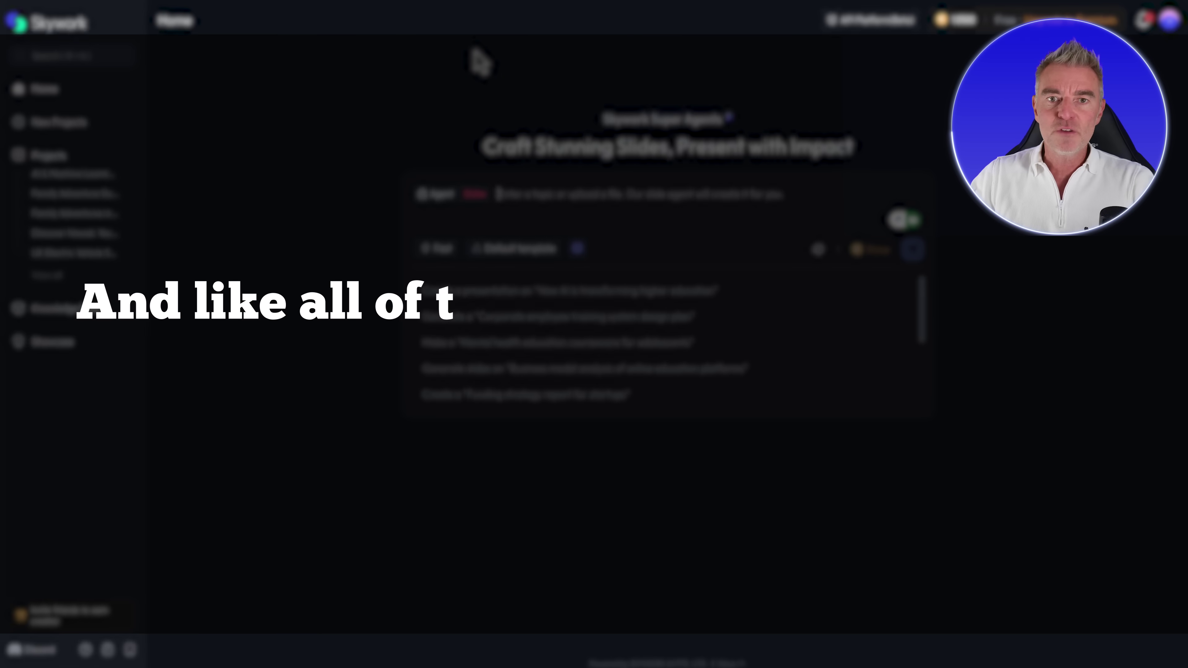
pyautogui.click(473, 53)
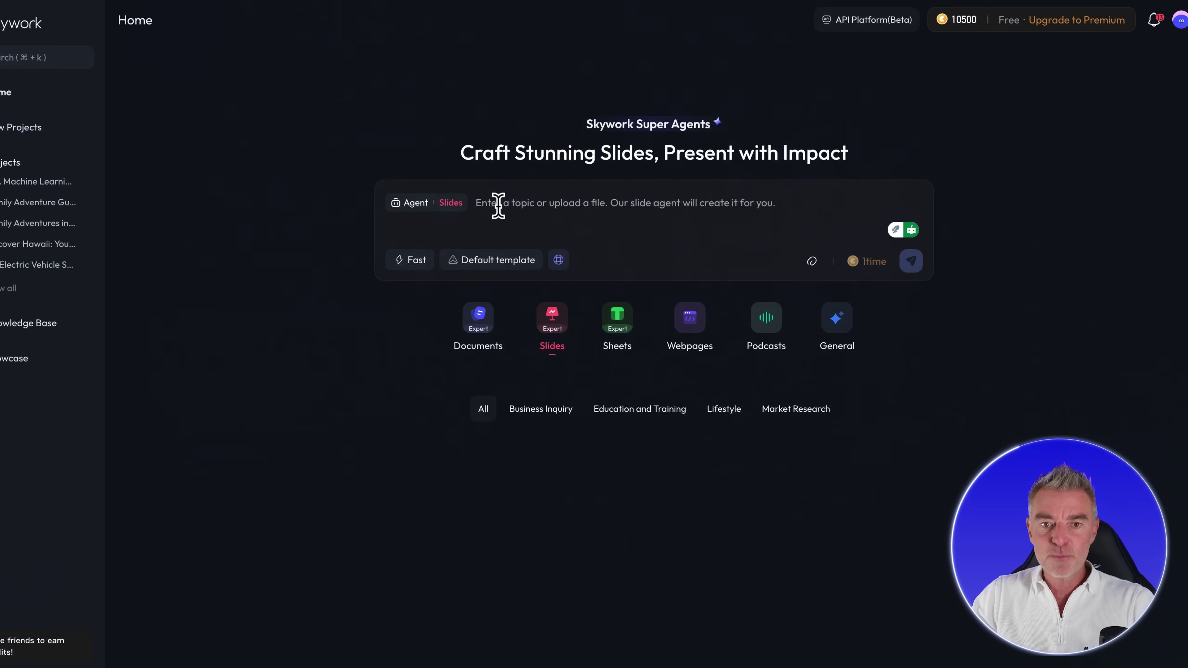
pyautogui.hotkey('ctrl', 'v')
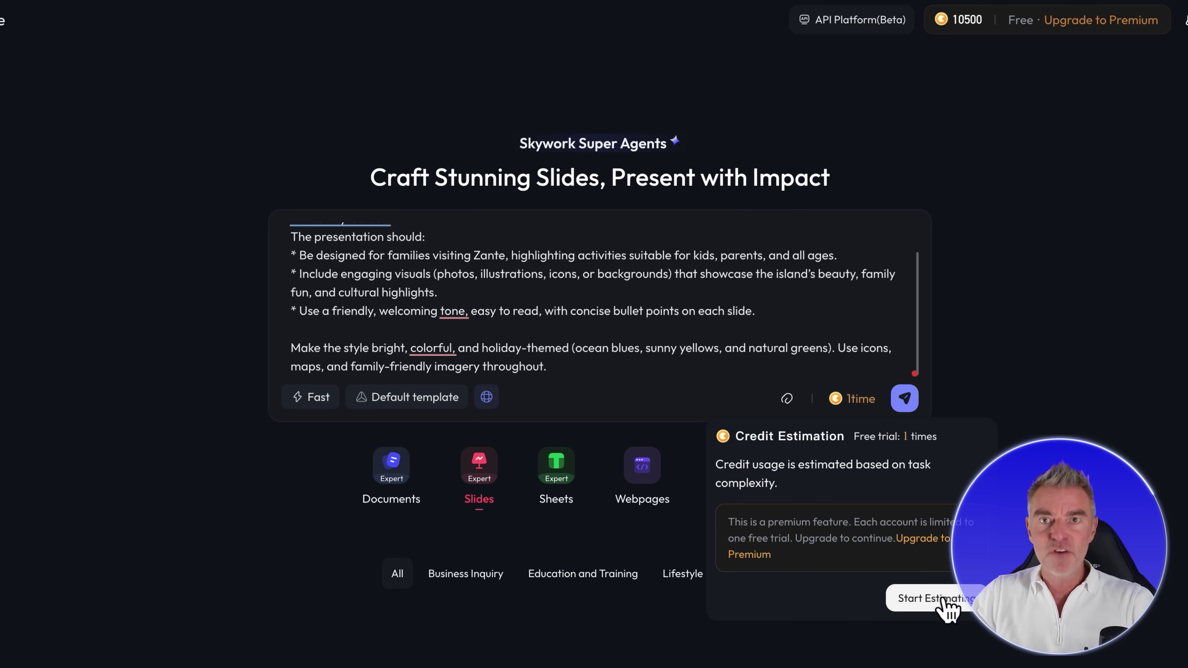
pyautogui.click(945, 604)
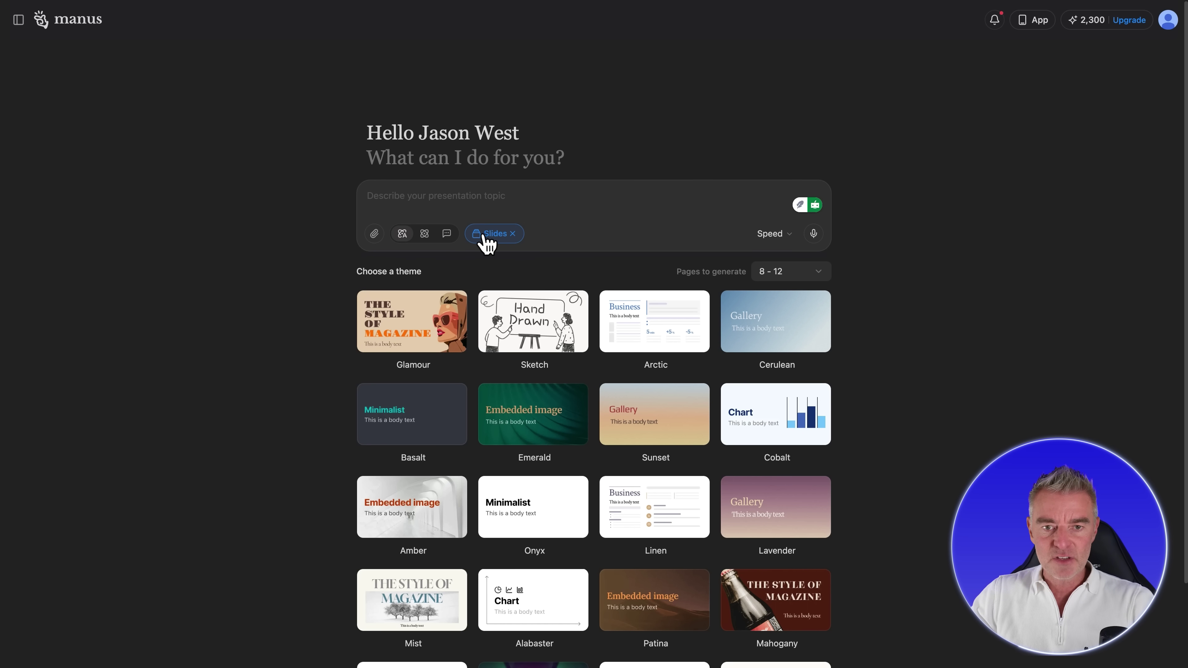
# - In Manus, enter the slide deck prompt titled "Things to Do & Reasons to Visit Zante (Zakynthos) – A Family Guide" and view the themes
pyautogui.click(431, 202)
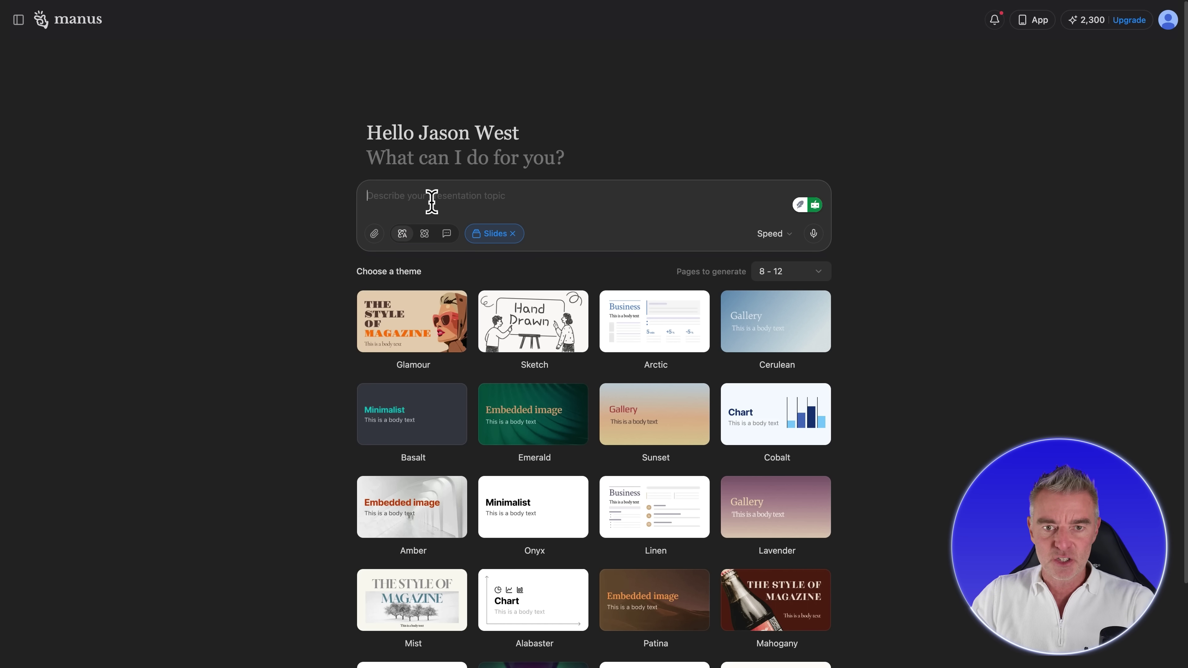
pyautogui.write('Create a visually appealing slide deck titled "Things to Do & Reasons to Visit Zante (Zakynthos) – A Family Guide". The presentation should: * Be designed for families visiting Zante, highlighting activities suitable for kids, parents, and all ages. * Include engaging visuals (photos, illustrations, icons, or backgrounds) that showcase the island’s beauty, family fun, and cultural highlights. * Use a friendly, welcoming tone, easy to read, with concise bullet points on each slide.  Make the style bright, colorful, and holiday-themed (ocean blues, sunny yellows, and natural greens). Use icons, maps, and family-friendly imagery throughout.')
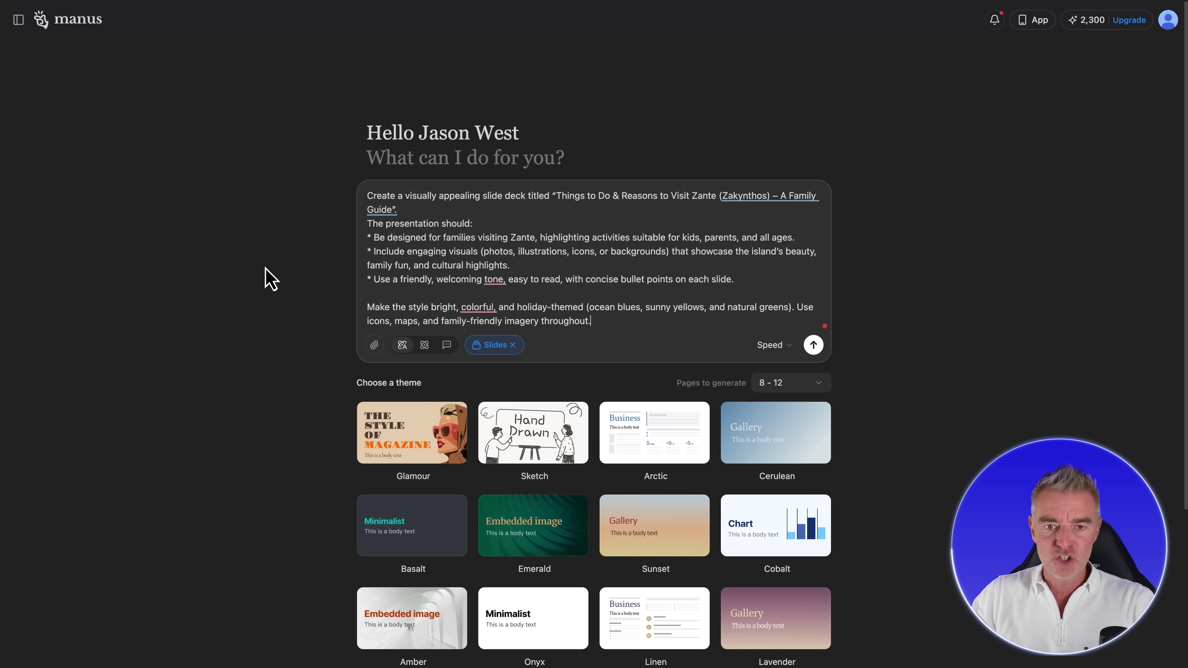
pyautogui.scroll(-1, 539, 234)
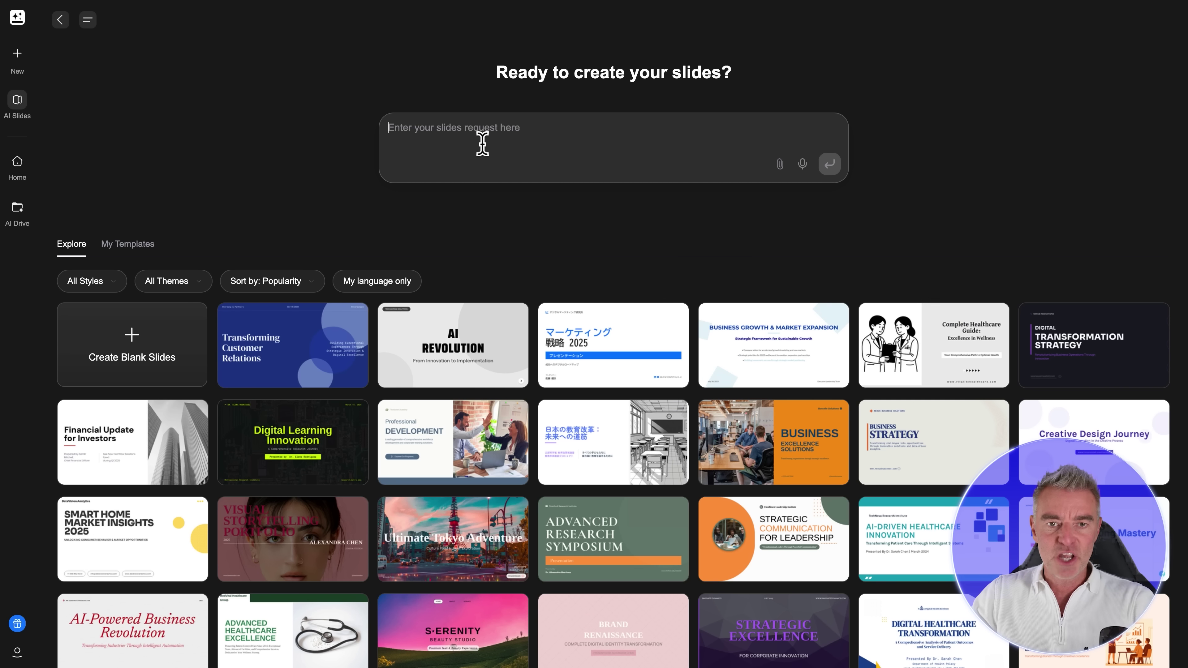
# - In Genspark AI Slides, enter the "Things to Do & Reasons to Visit Zante (Zakynthos) – A Family Guide" prompt and submit it
pyautogui.write('Create a visually appealing slide deck titled "Things to Do & Reasons to Visit Zante (Zakynthos) – A Family Guide". The presentation should: * Be designed for families visiting Zante, highlighting activities suitable for kids, parents, and all ages. * Include engaging visuals (photos, illustrations, icons, or backgrounds) that showcase the island’s beauty, family fun, and cultural highlights. * Use a friendly, welcoming tone, easy to read, with concise bullet points on each slide.  Make the style bright, colorful, and holiday-themed (ocean blues, sunny yellows, and natural greens). Use icons, maps, and family-friendly imagery throughout.')
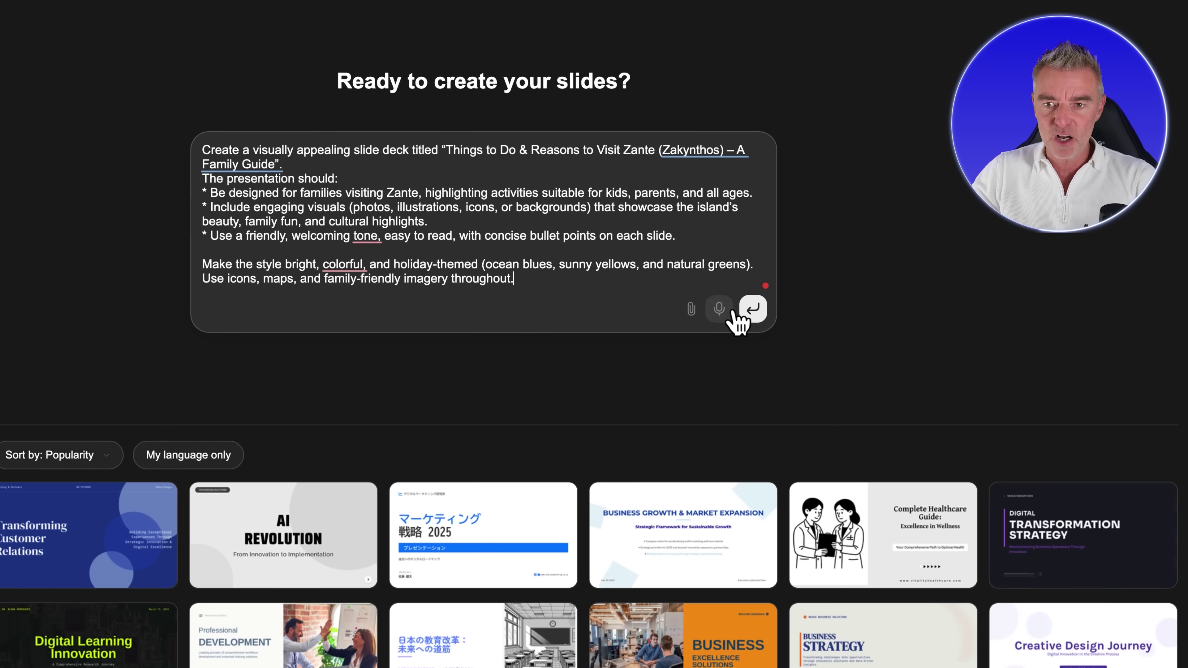
pyautogui.click(759, 305)
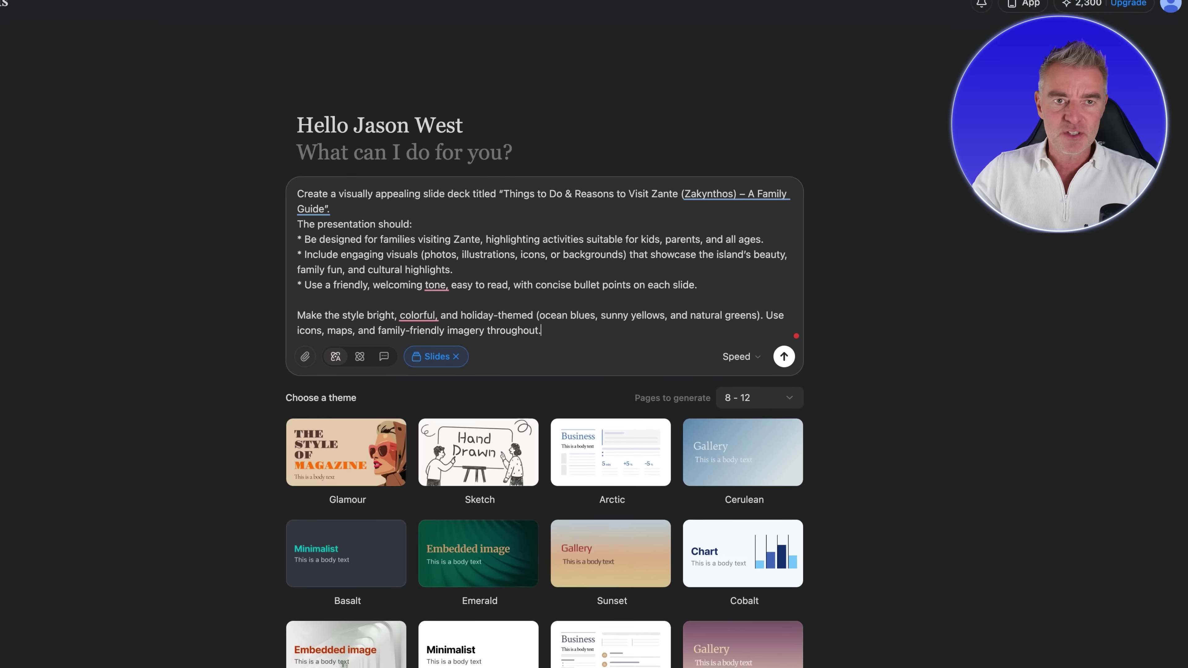
# - Submit the prepared Zante slide deck prompts in Manus and in Skywork
pyautogui.click(784, 357)
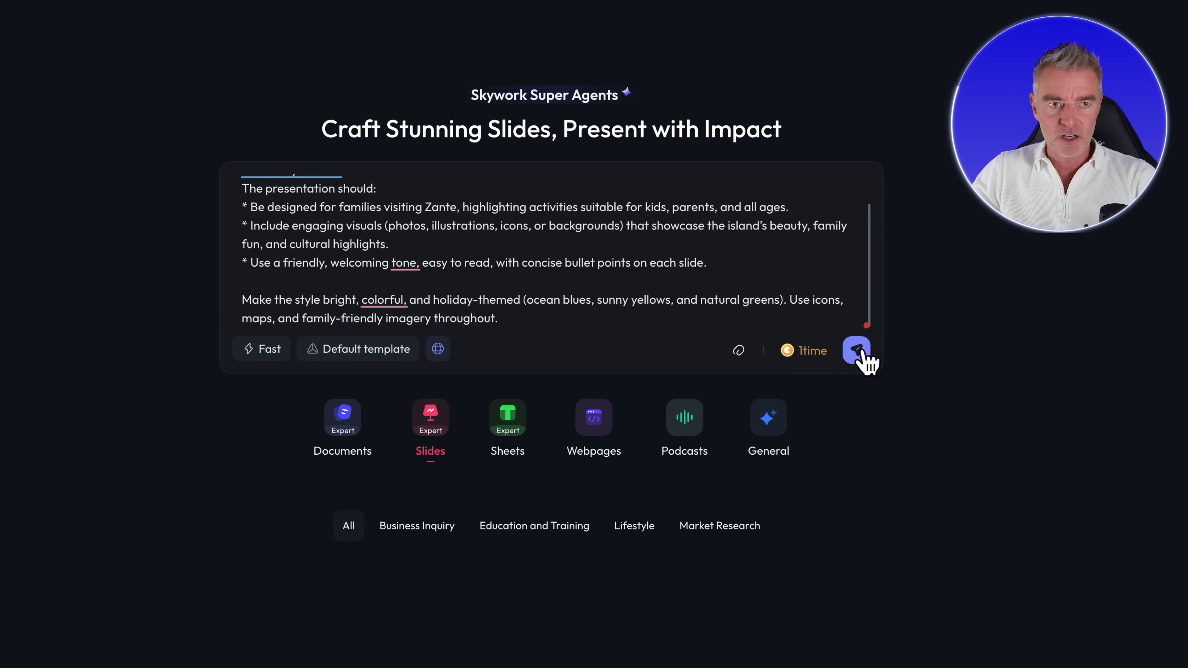
pyautogui.click(860, 353)
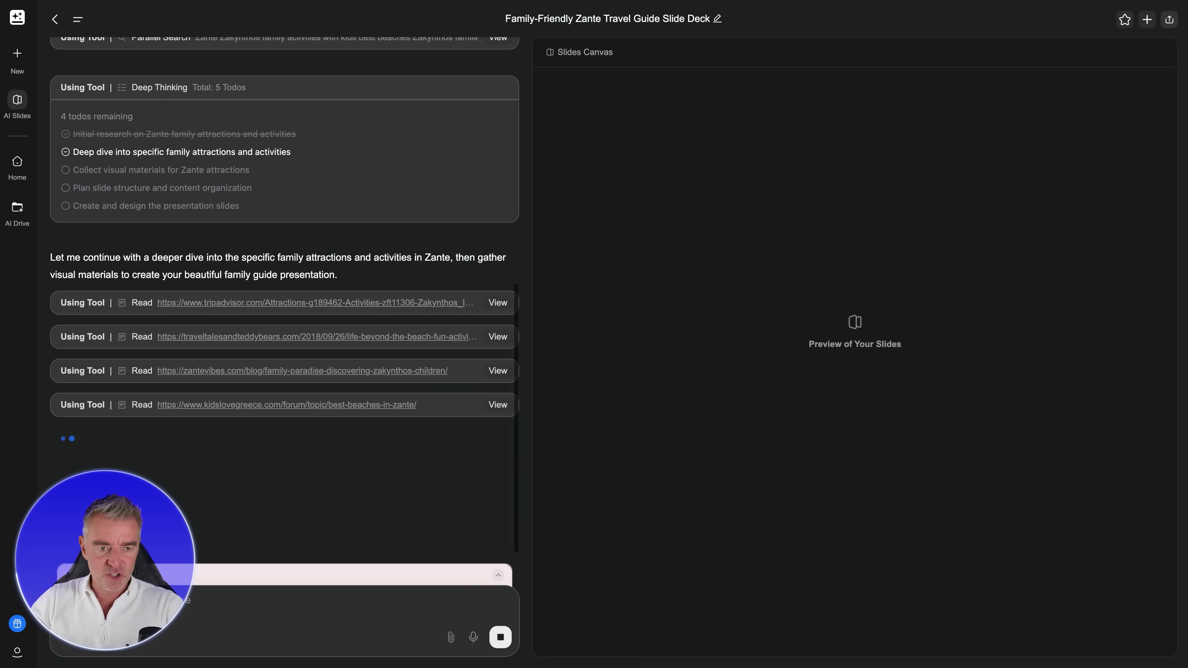
# - In Genspark, review the agent's todo lists, searches and source pages for the Zante deck
pyautogui.scroll(2, 318, 255)
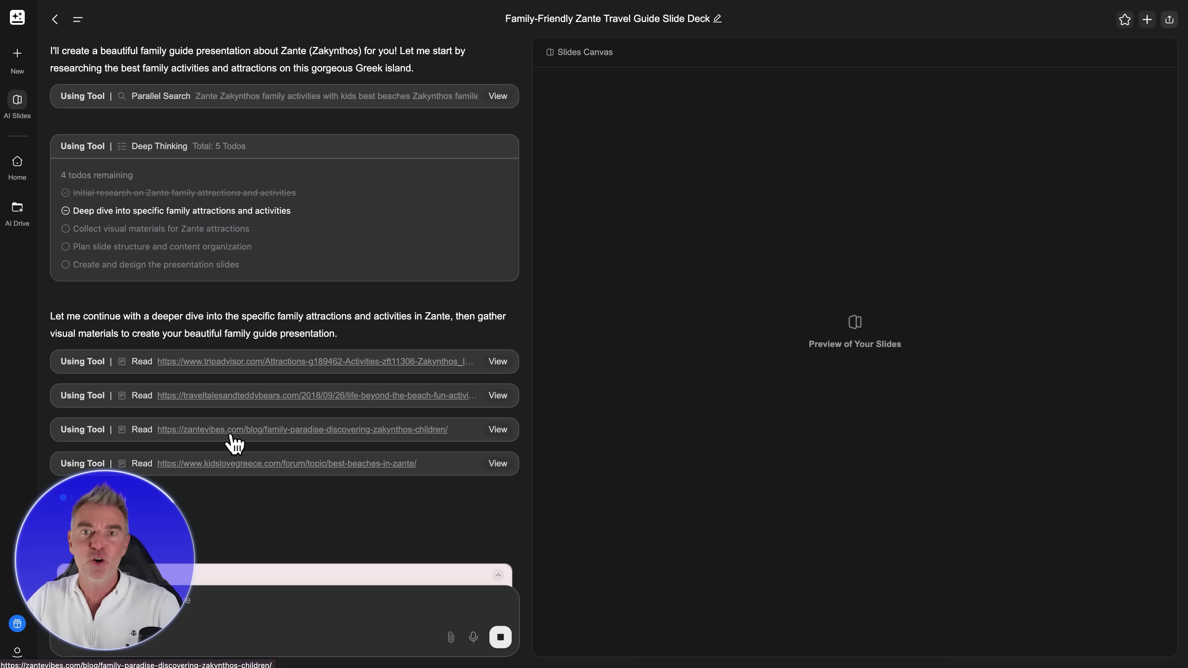
pyautogui.scroll(-2, 276, 302)
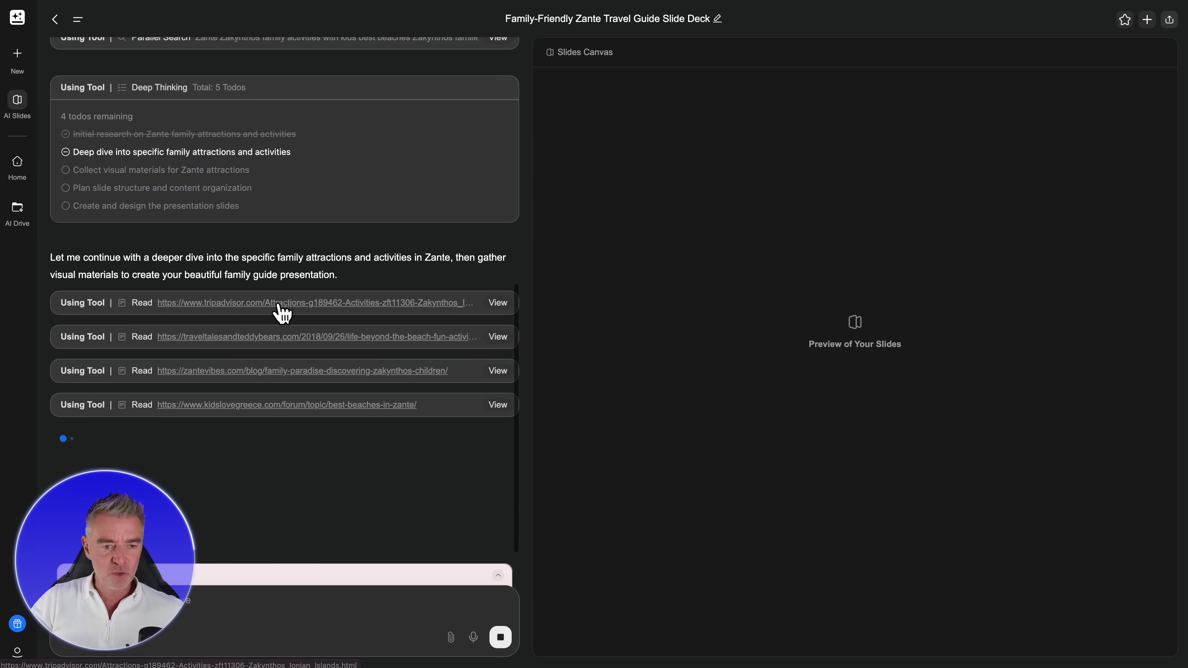
pyautogui.scroll(4, 277, 304)
pyautogui.scroll(7, 276, 309)
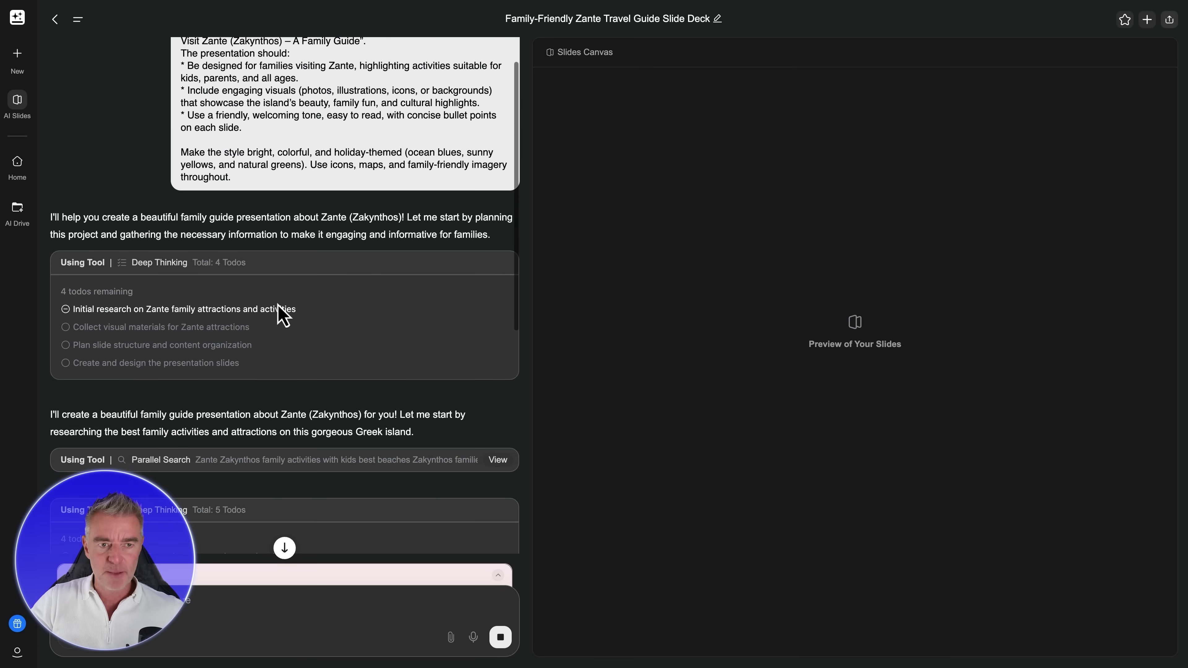
pyautogui.scroll(-6, 280, 311)
pyautogui.scroll(-4, 281, 314)
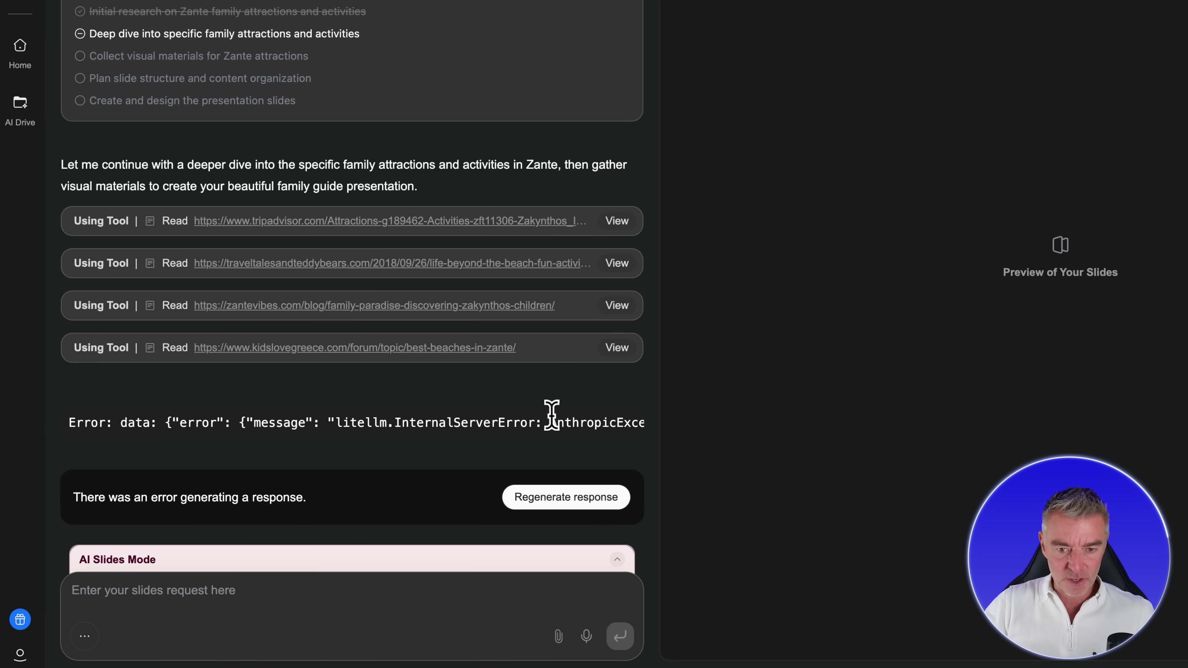
# - Inspect the error text below the source pages and regenerate the failed response
pyautogui.moveTo(554, 421); pyautogui.dragTo(628, 417)
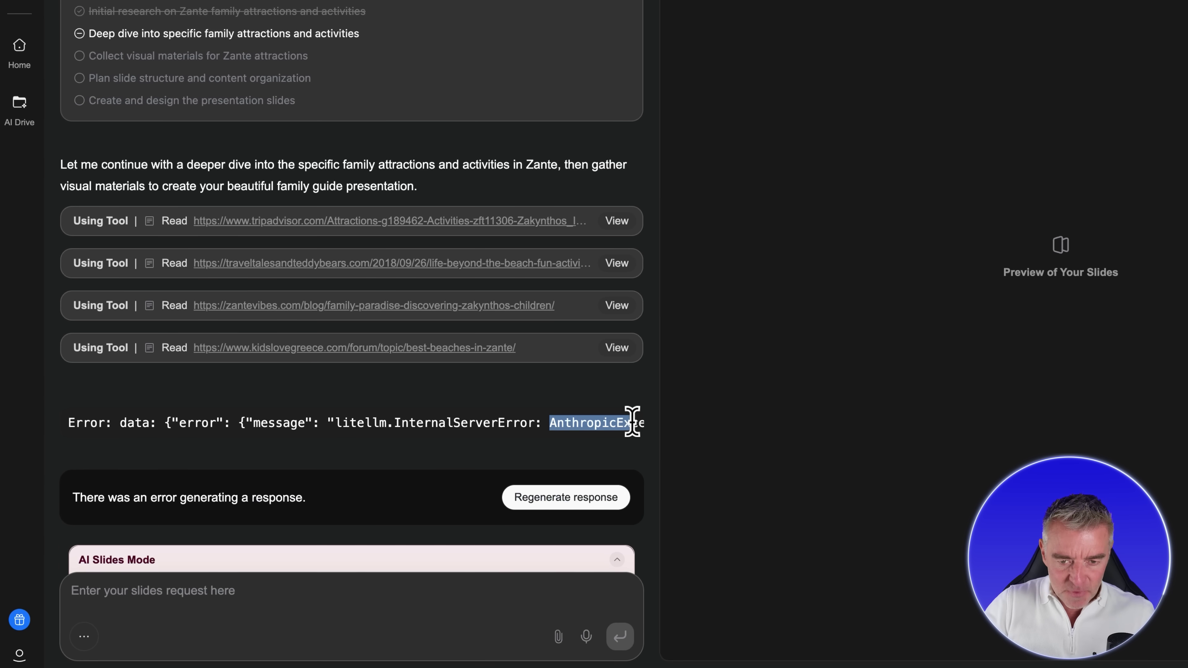
pyautogui.click(633, 418)
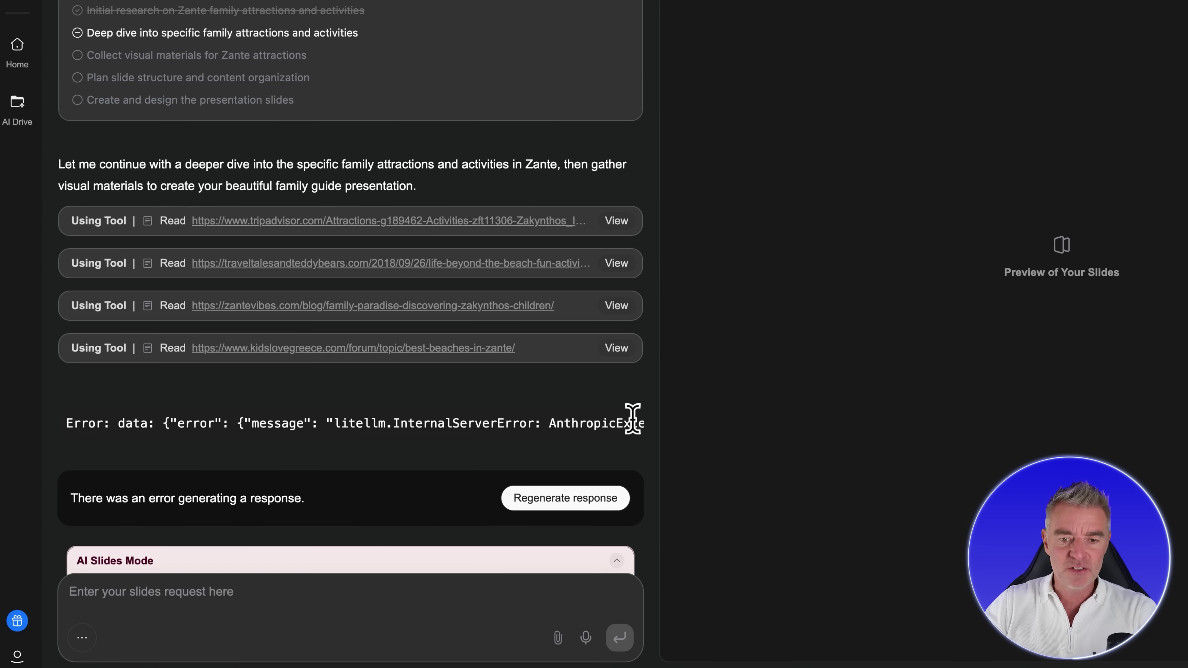
pyautogui.click(550, 508)
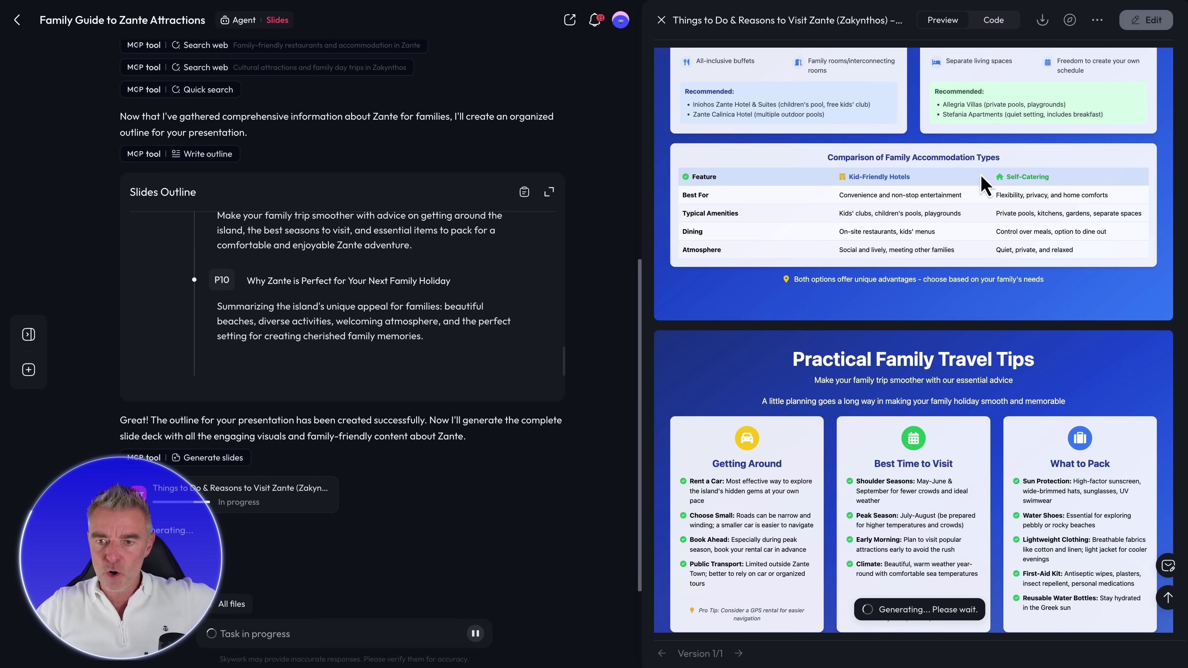
# - In Skywork, review the generated Zante slides from the cover through the beach, boat tour and land exploration pages
pyautogui.scroll(20, 982, 180)
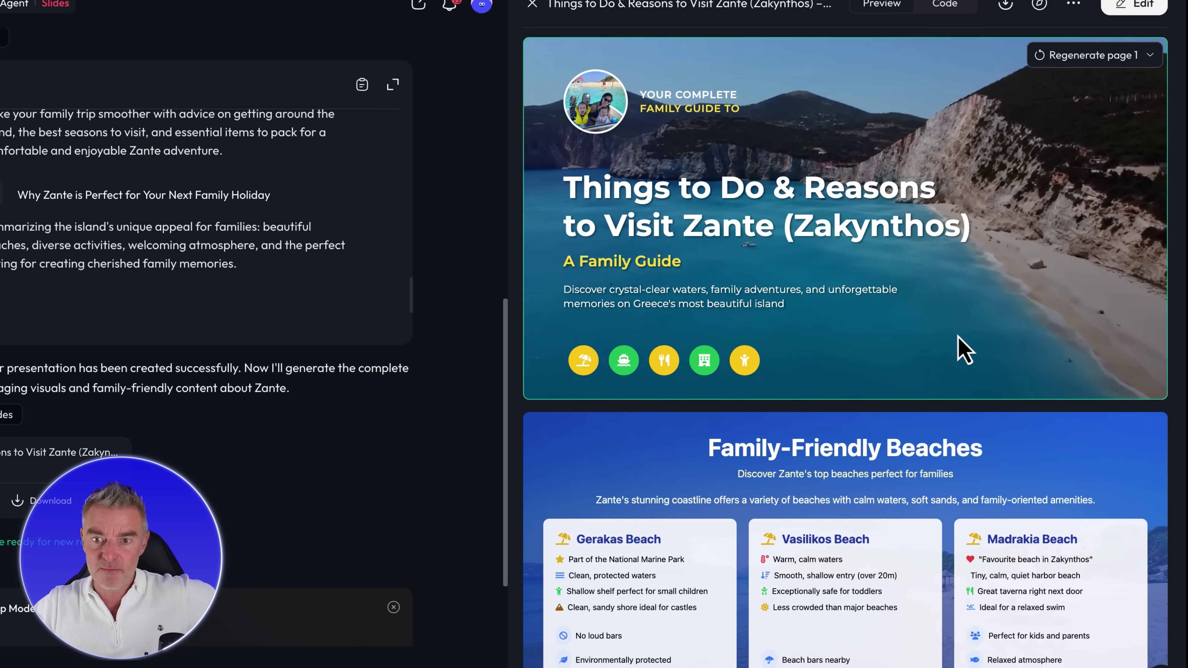
pyautogui.scroll(-5, 964, 351)
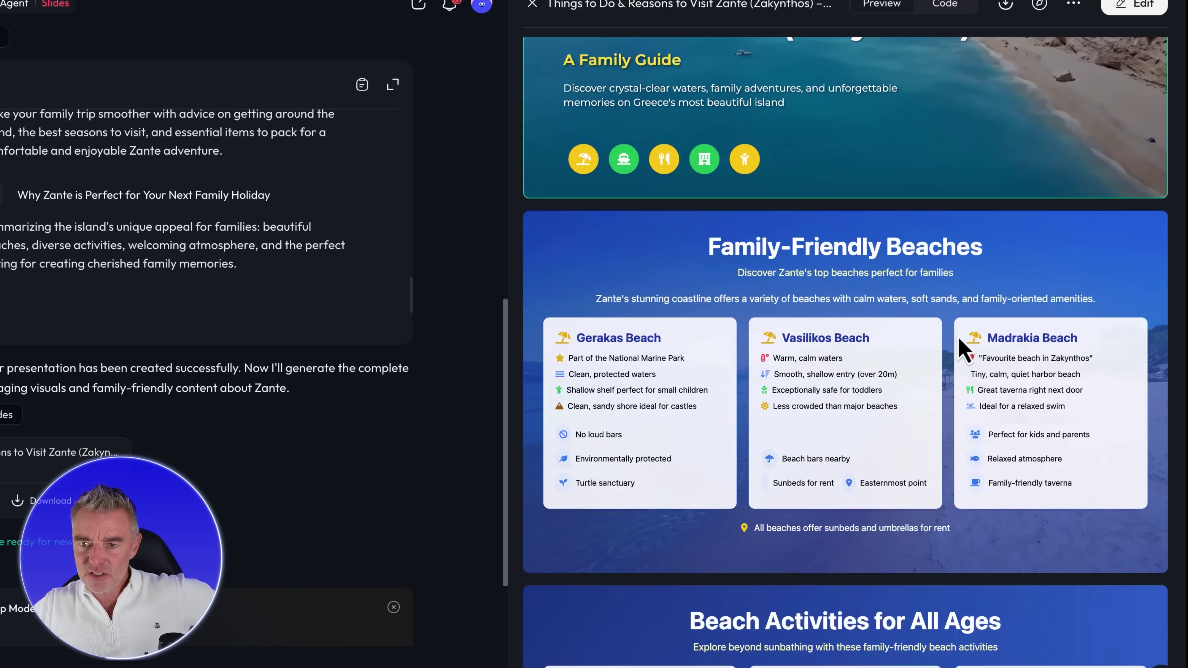
pyautogui.scroll(-5, 963, 350)
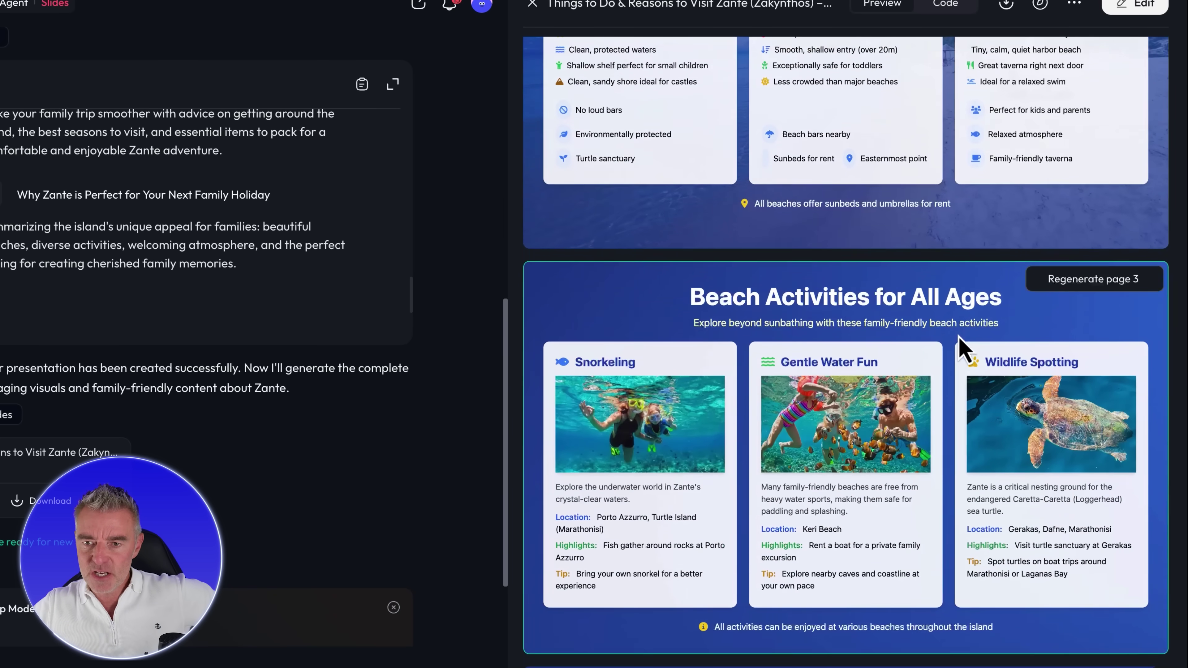
pyautogui.scroll(-10, 963, 351)
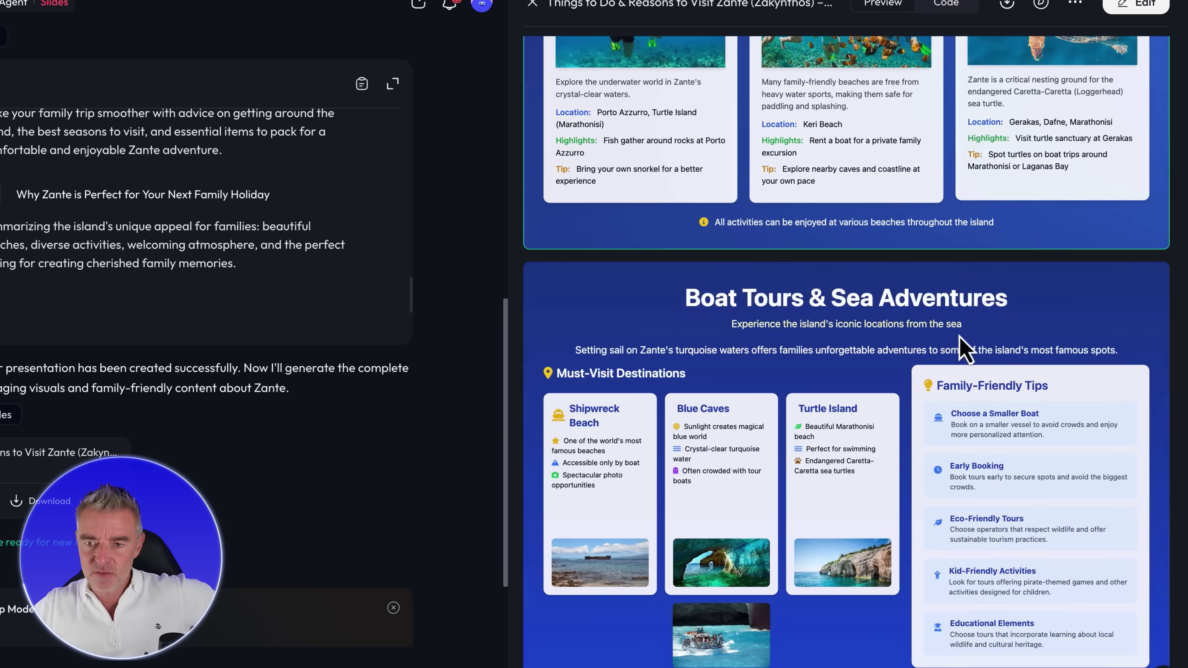
pyautogui.scroll(-4, 961, 348)
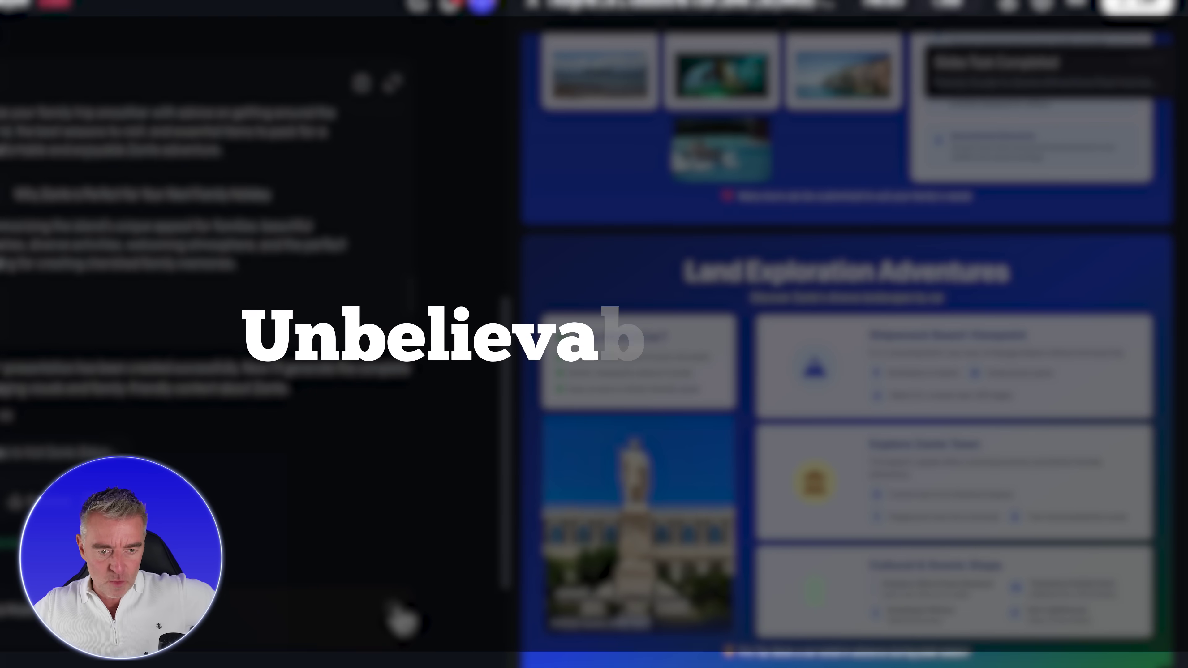
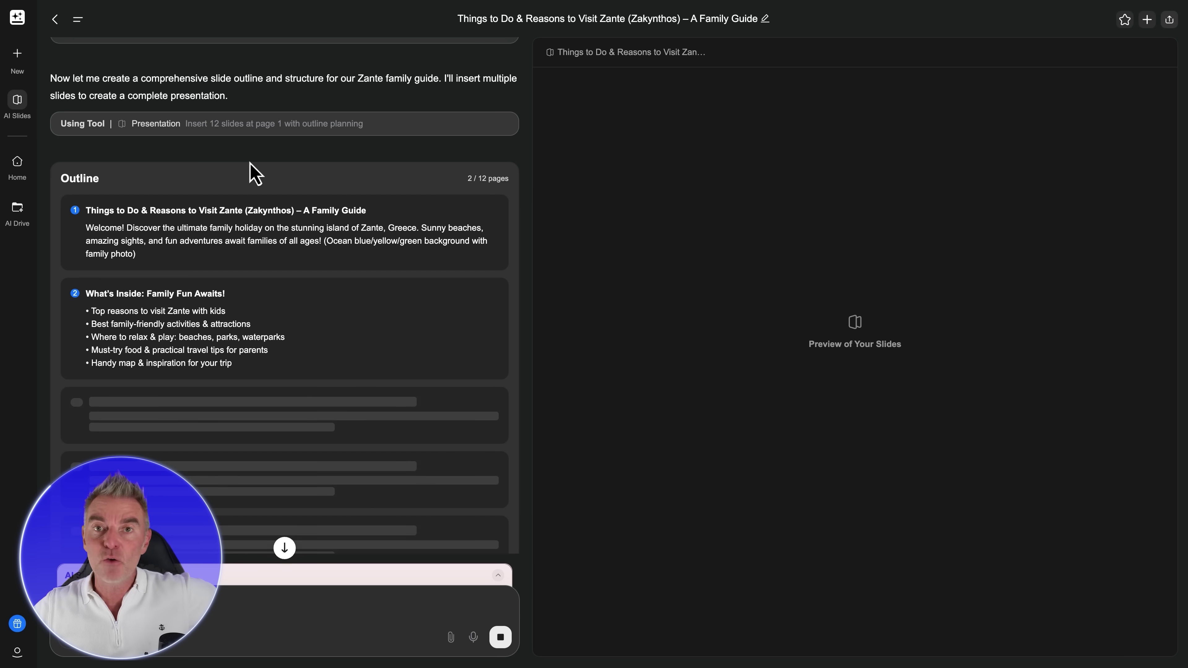
# - In Genspark, examine the 12-page slide outline and the images collected for the Zante deck
pyautogui.scroll(-3, 226, 317)
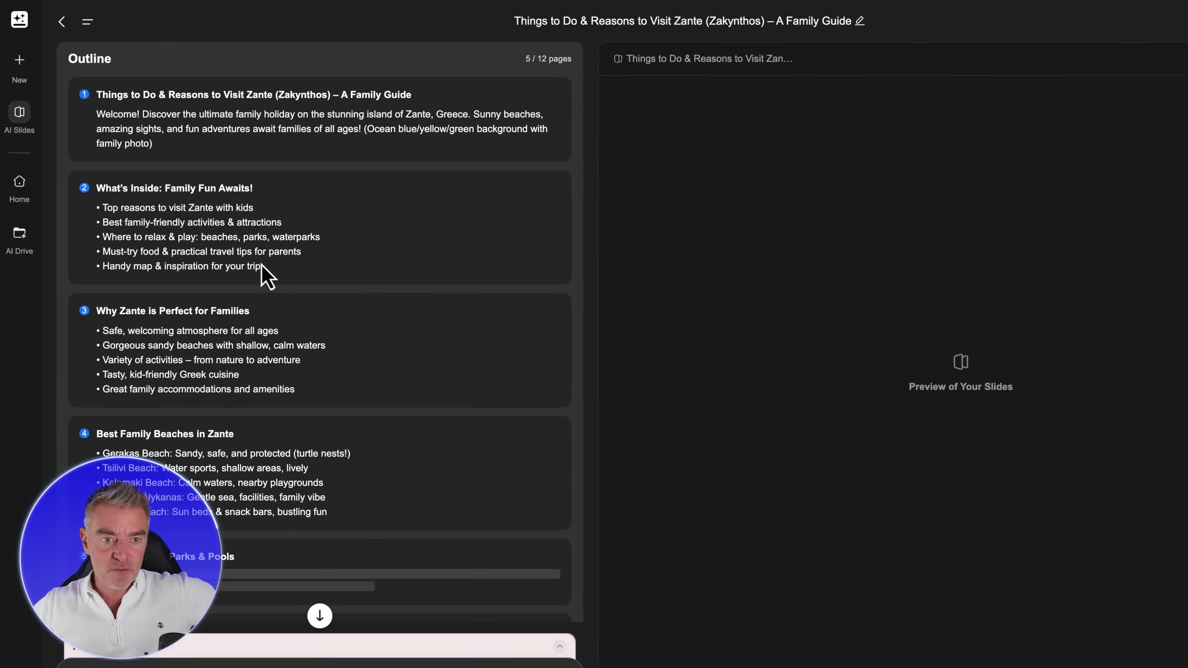
pyautogui.scroll(-5, 327, 378)
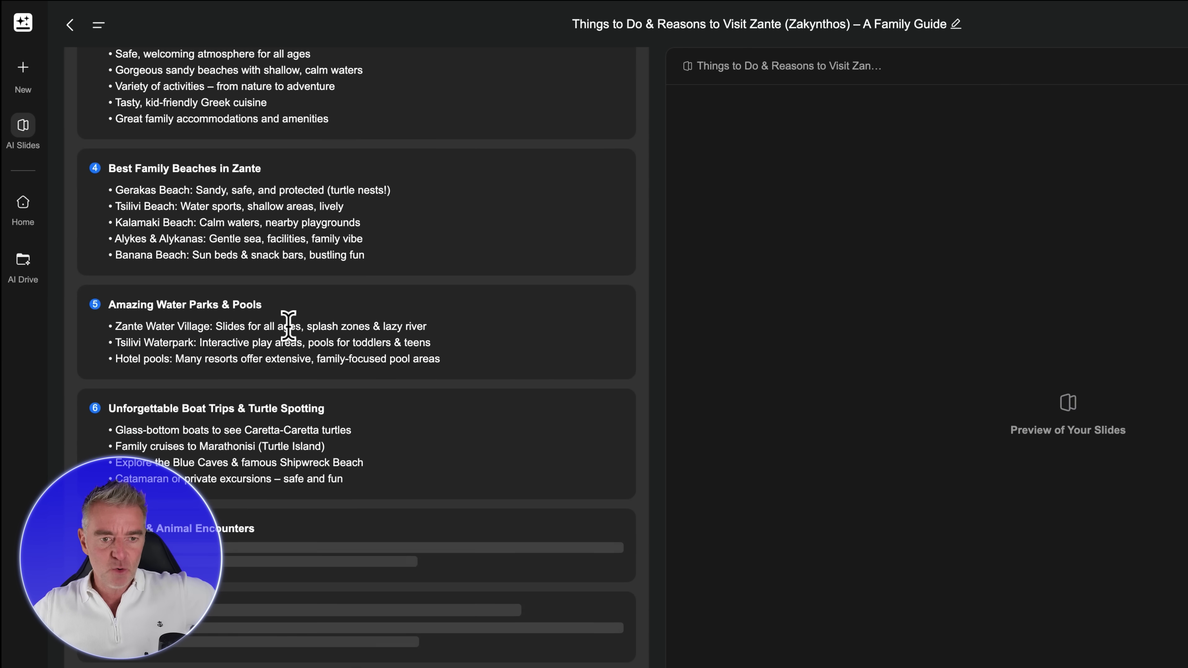
pyautogui.scroll(-6, 328, 346)
pyautogui.scroll(20, 290, 332)
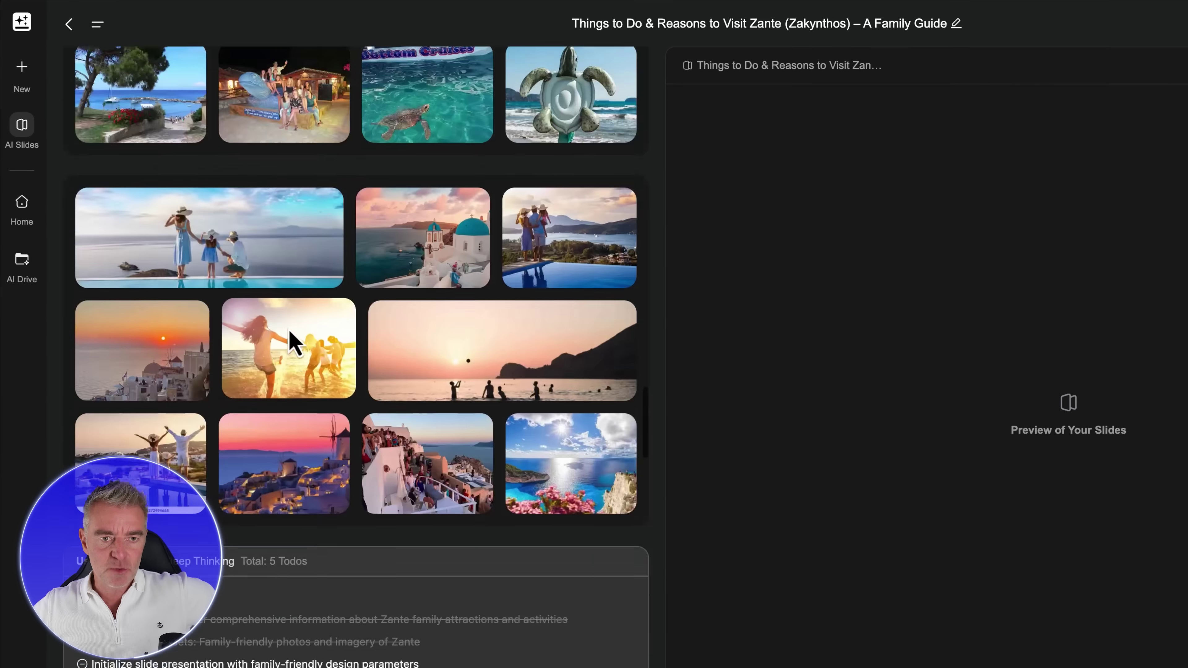
pyautogui.scroll(-12, 289, 332)
pyautogui.scroll(-5, 248, 281)
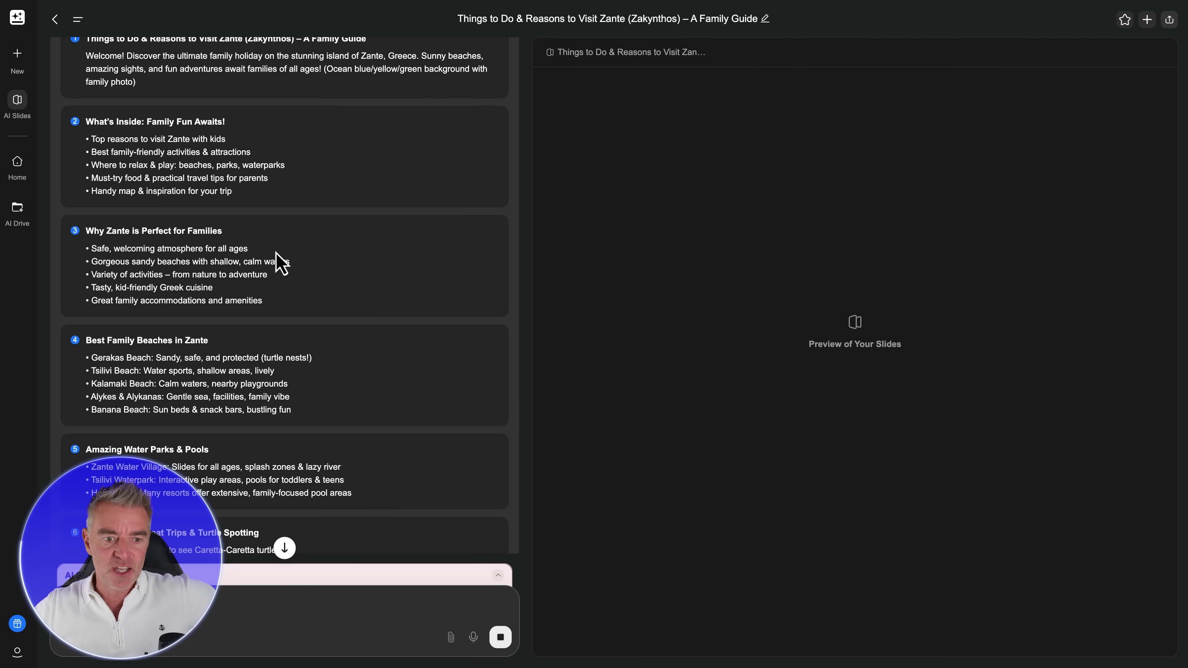
pyautogui.scroll(-5, 281, 264)
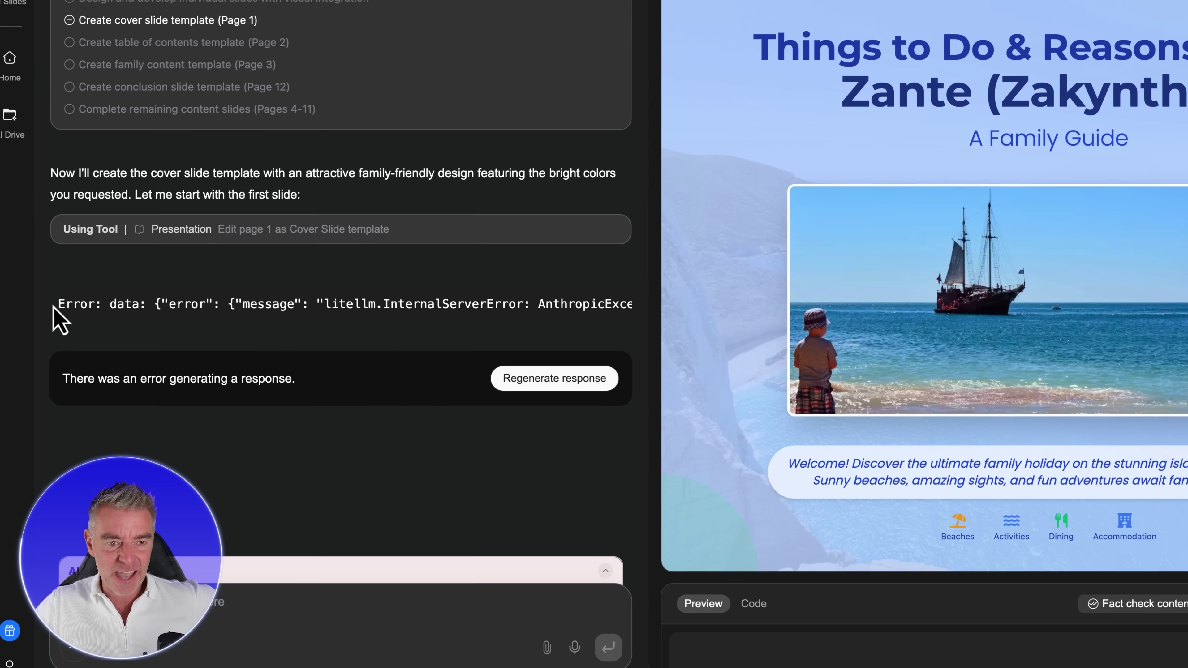
# - Highlight the error text in the Genspark chat and compare the cover slide with the pages below it
pyautogui.moveTo(57, 304); pyautogui.dragTo(447, 303)
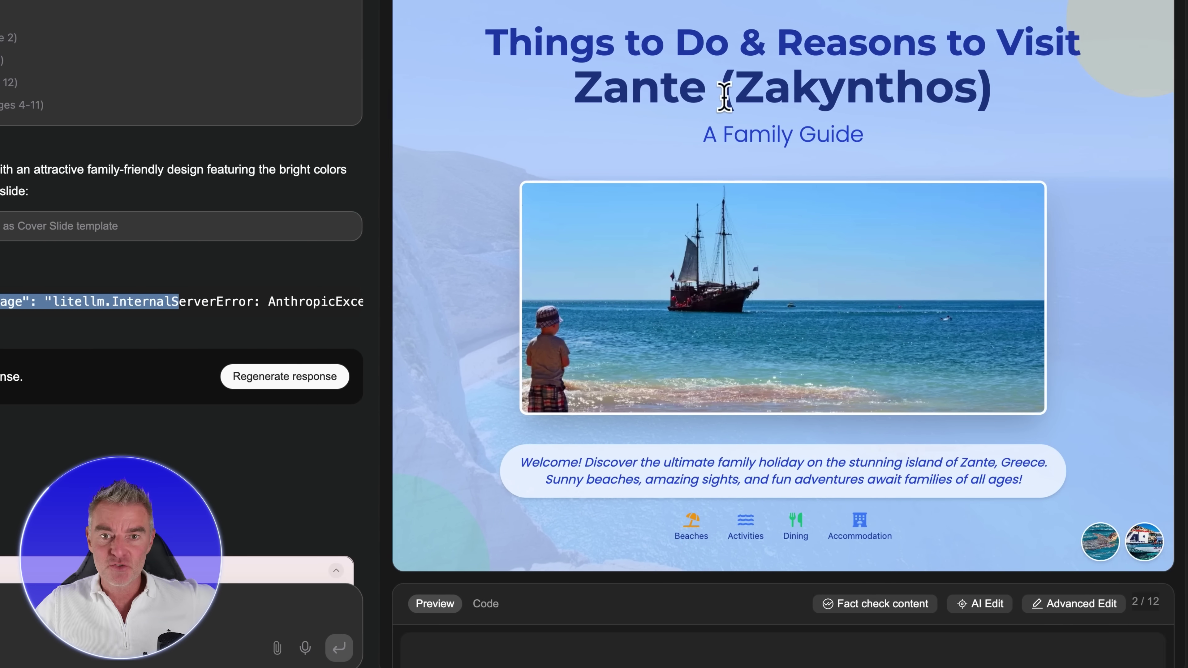
pyautogui.scroll(-10, 621, 53)
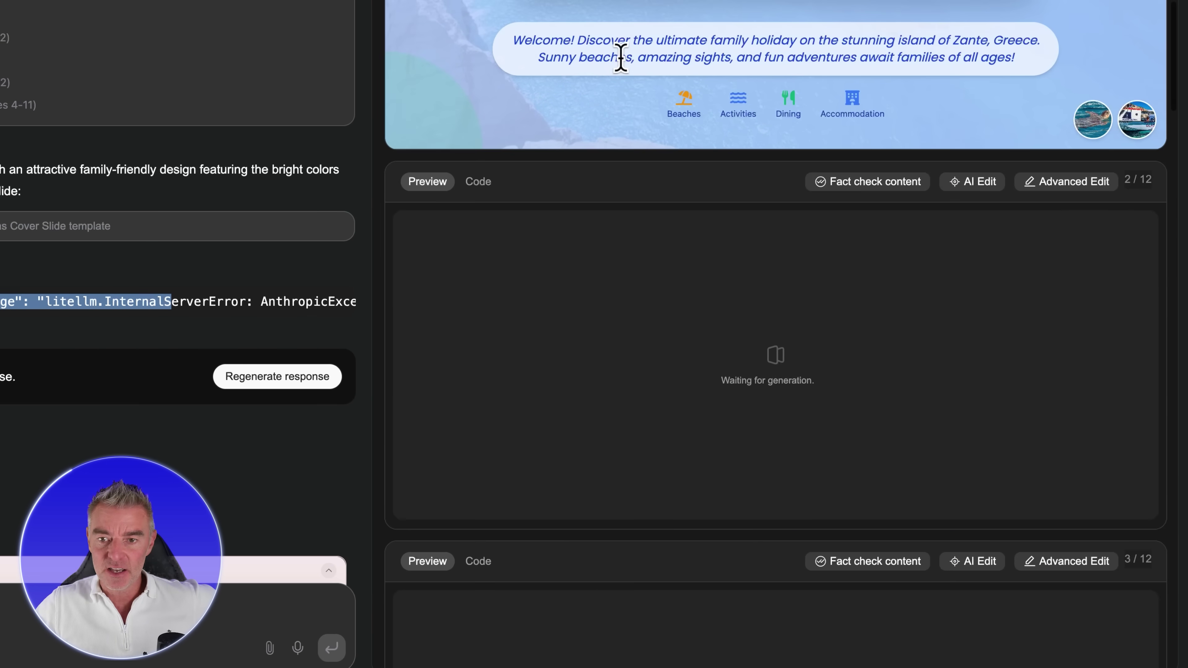
pyautogui.scroll(10, 621, 58)
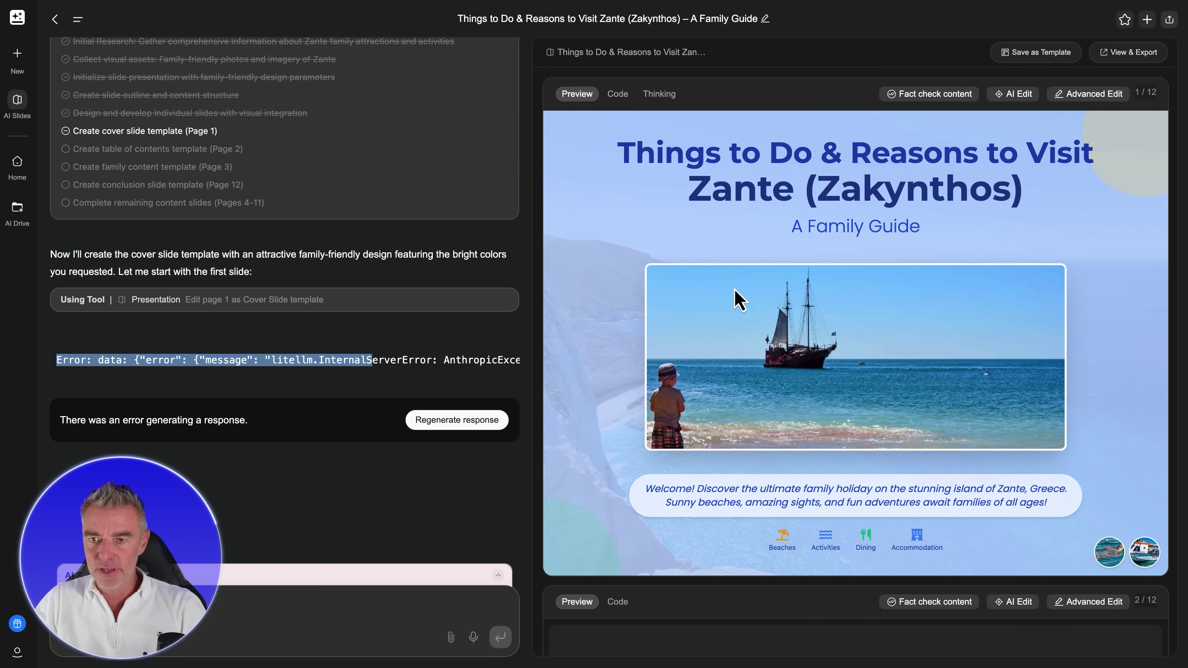
pyautogui.scroll(-10, 747, 415)
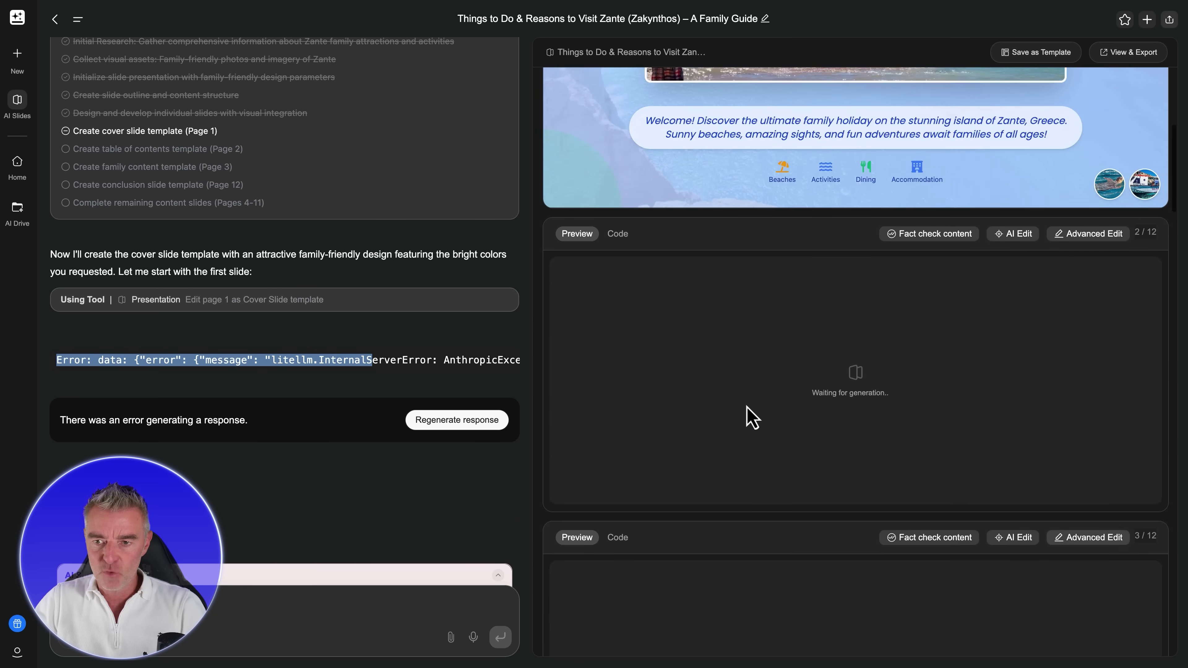
pyautogui.scroll(10, 748, 416)
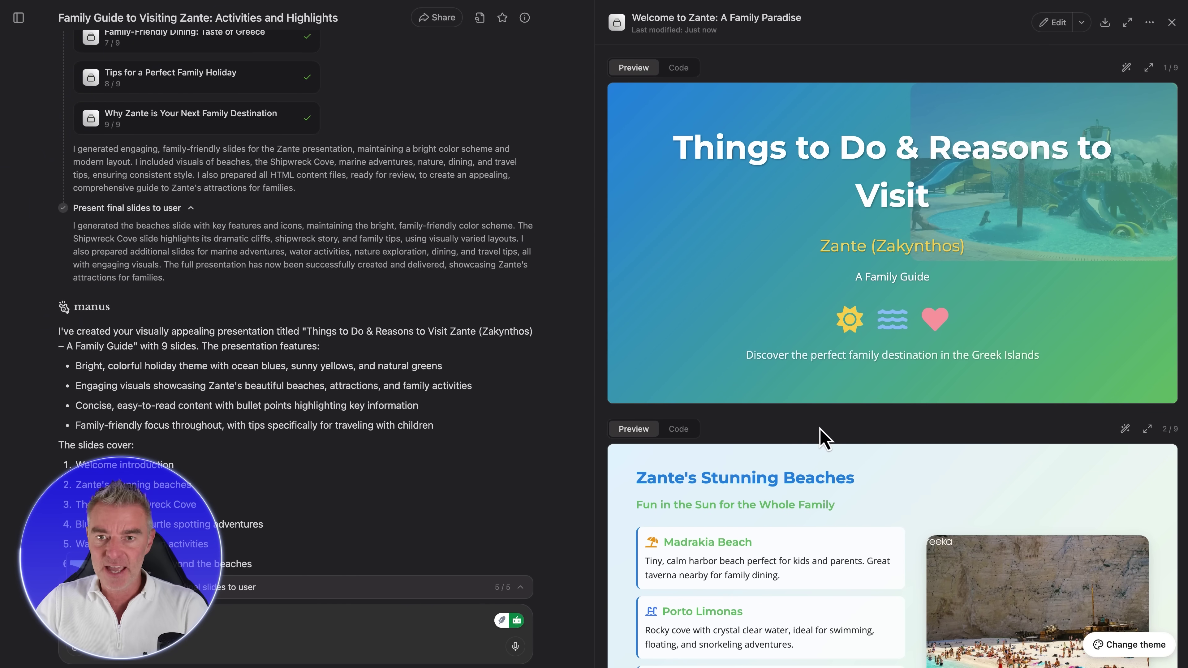
# - In Manus, skim the nine Zante slides from the cover through the closing family destination page and return to the start
pyautogui.scroll(-8, 824, 438)
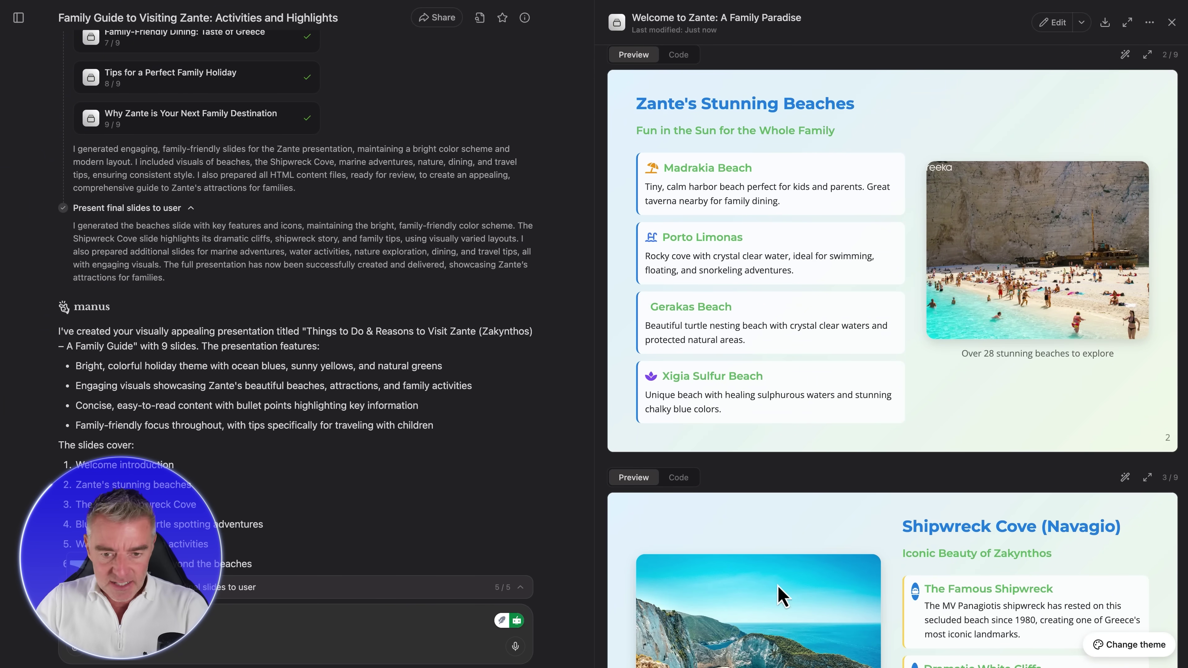
pyautogui.scroll(-20, 848, 588)
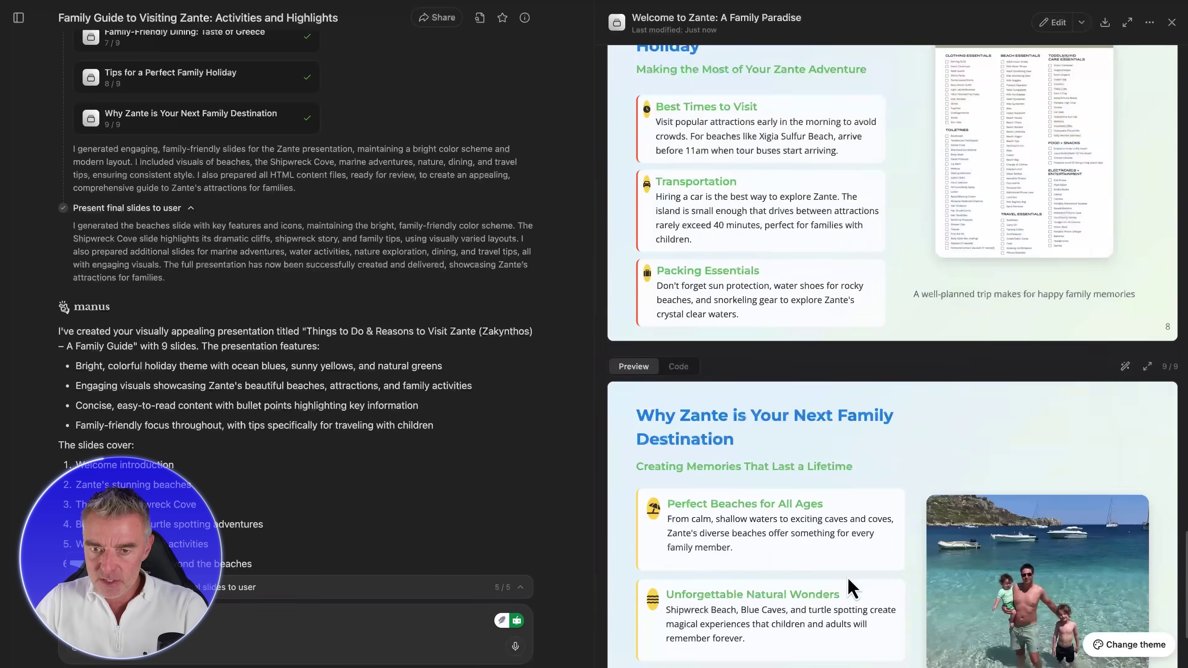
pyautogui.scroll(-4, 848, 589)
pyautogui.scroll(20, 849, 589)
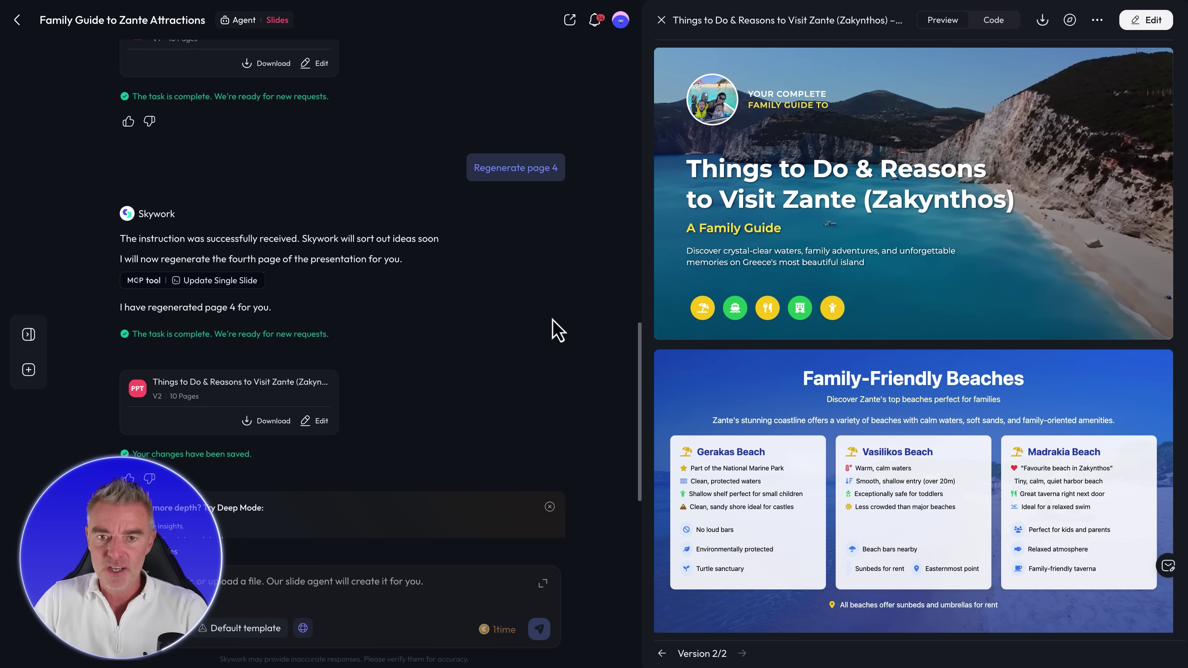
# - In Skywork, view the Zante deck enlarged and examine its cover and the Family-Friendly Beaches page
pyautogui.moveTo(931, 361)
pyautogui.moveTo(936, 71)
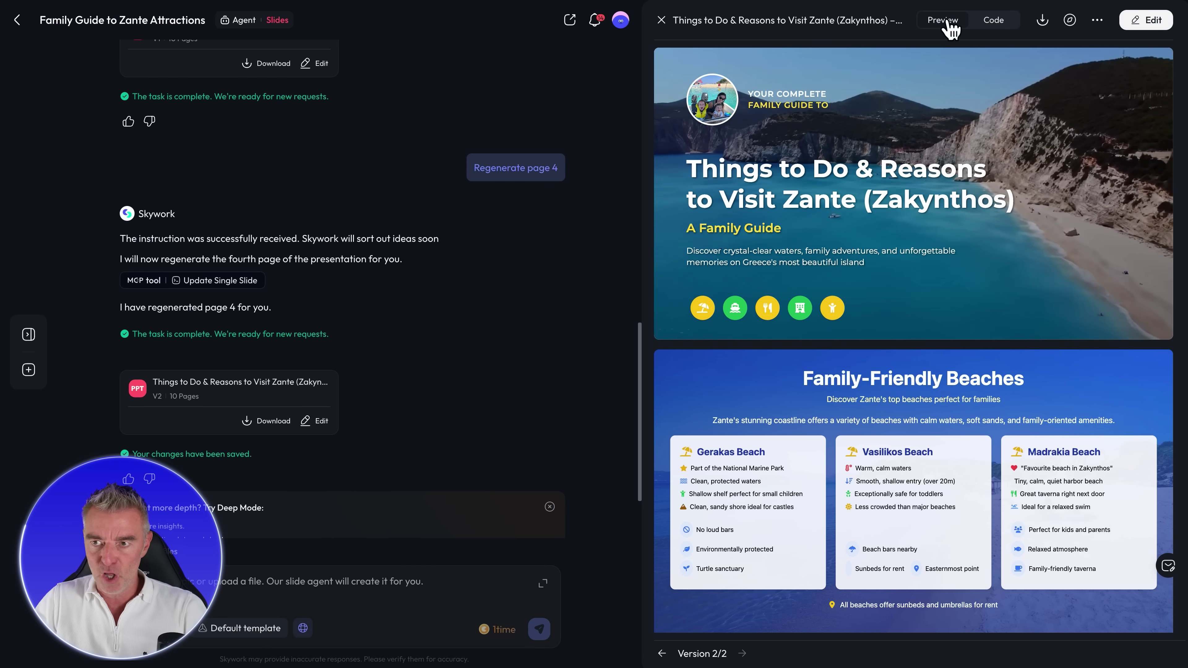
pyautogui.moveTo(813, 370)
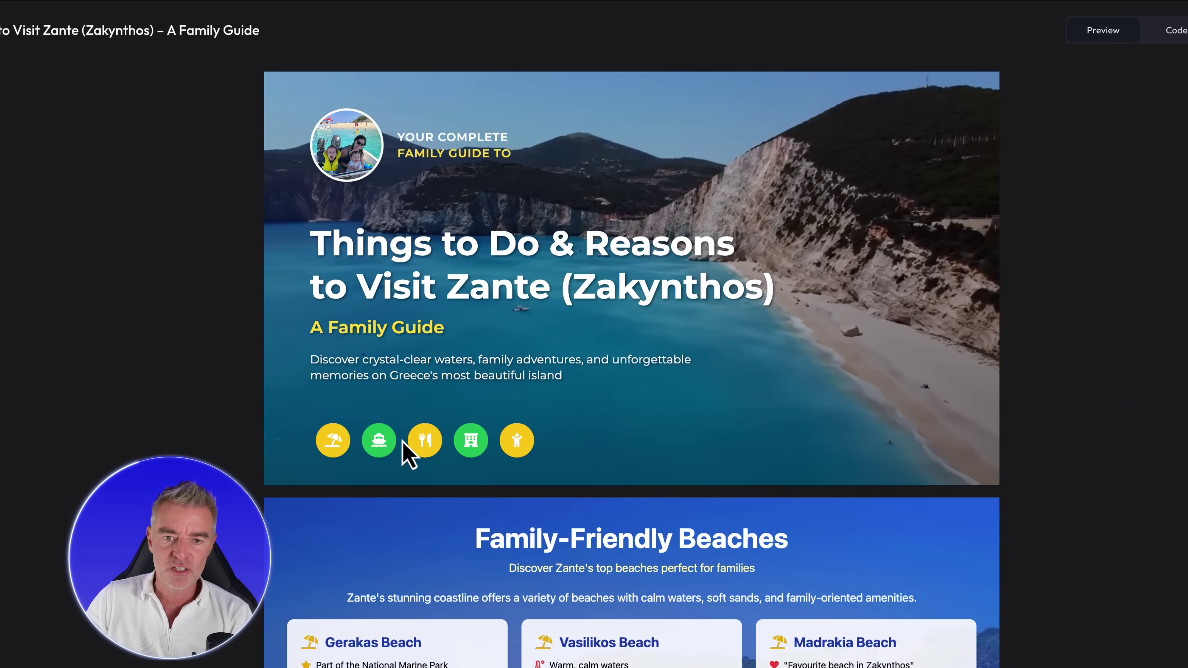
pyautogui.scroll(-9, 1140, 561)
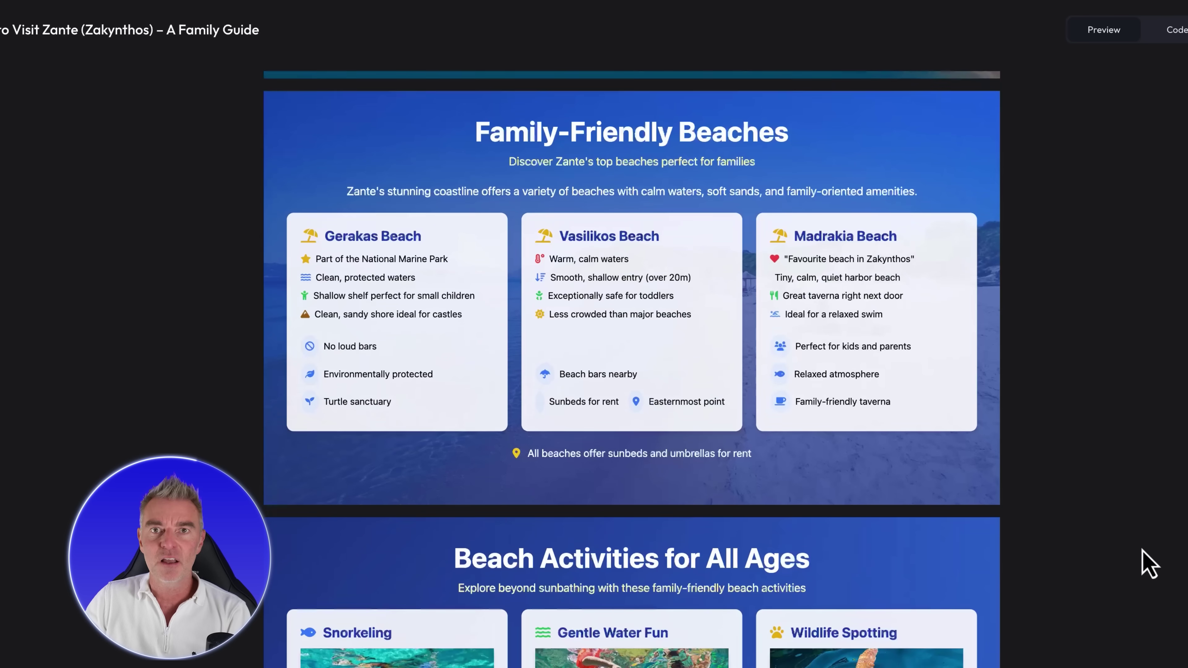
pyautogui.scroll(-1, 1148, 562)
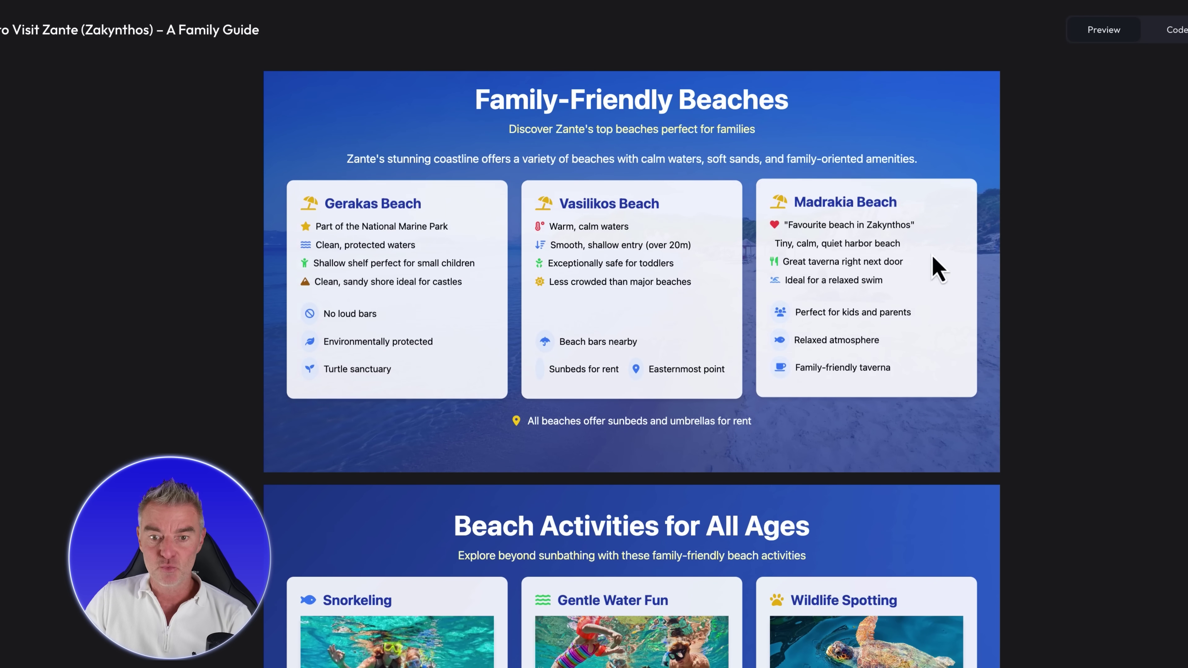
pyautogui.scroll(1, 1076, 473)
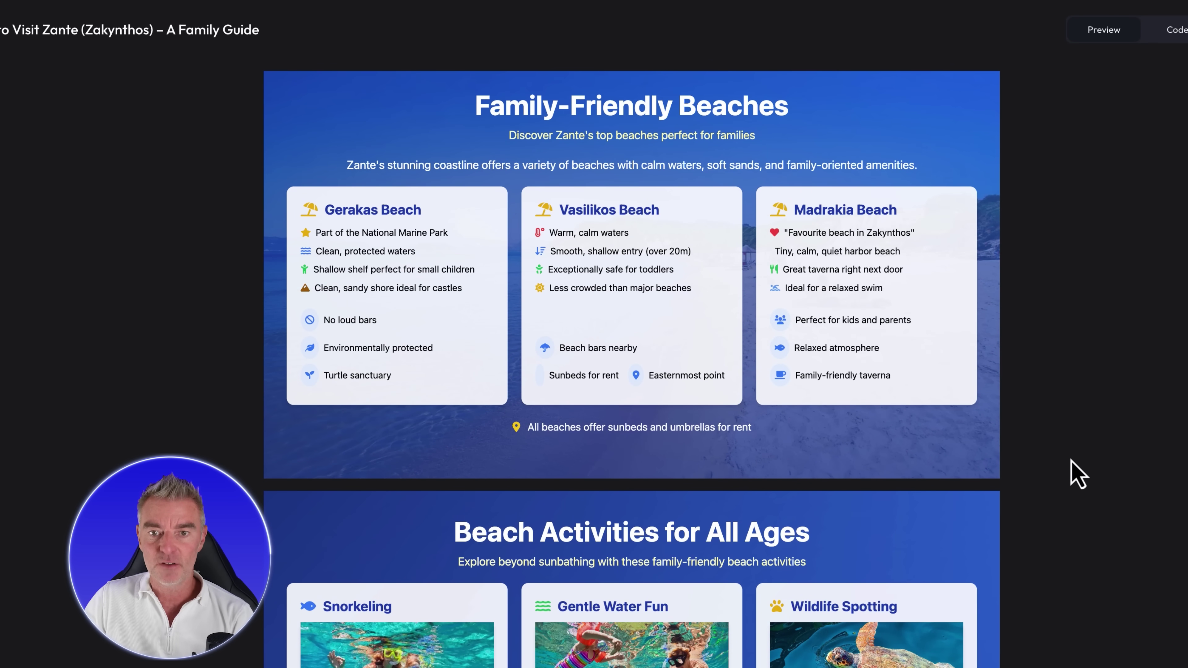
pyautogui.scroll(-1, 1078, 473)
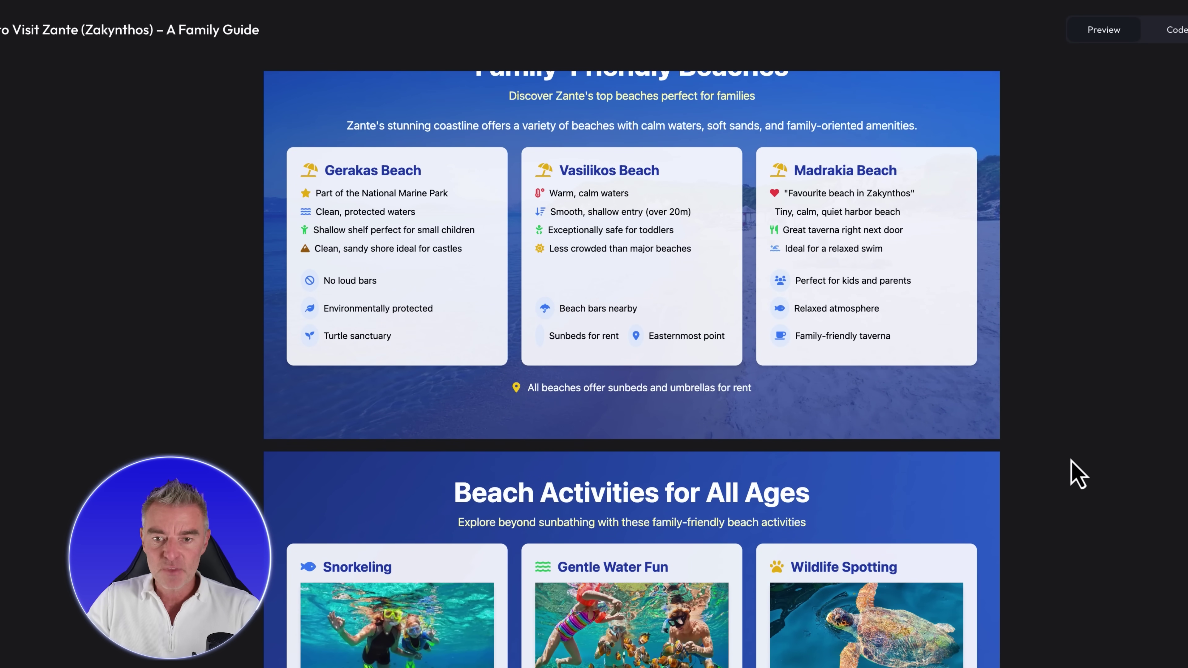
pyautogui.scroll(-1, 1075, 473)
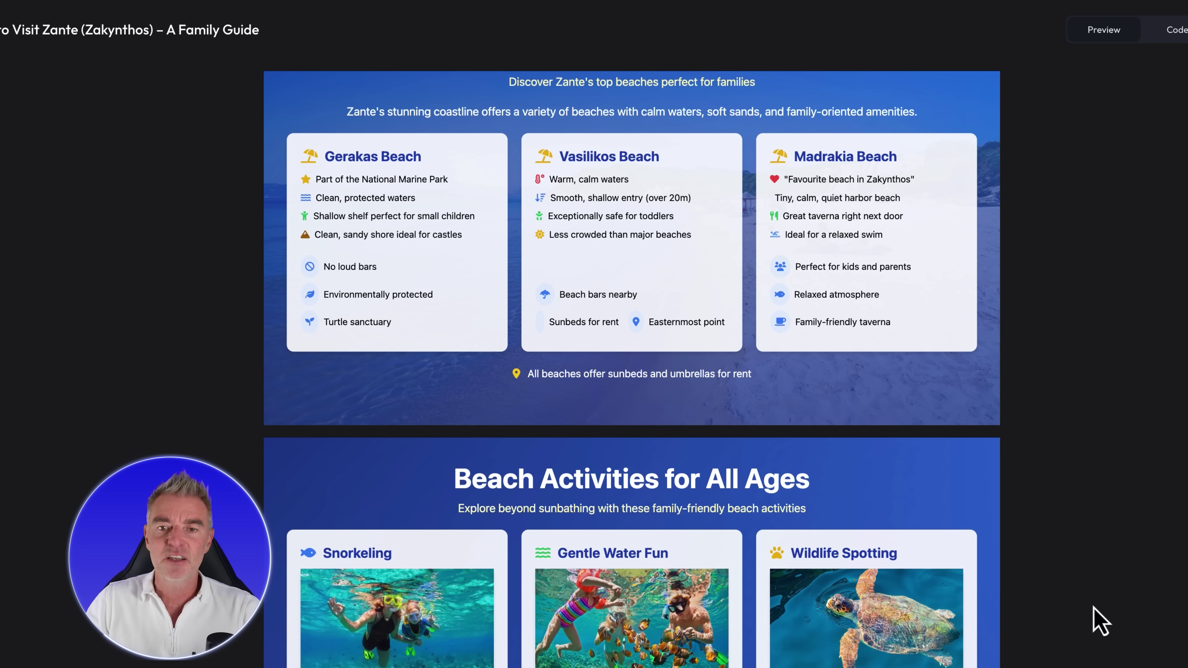
# - Review the Beach Activities for All Ages, Boat Tours & Sea Adventures and Land Exploration Adventures pages of the Skywork deck
pyautogui.scroll(-6, 1095, 608)
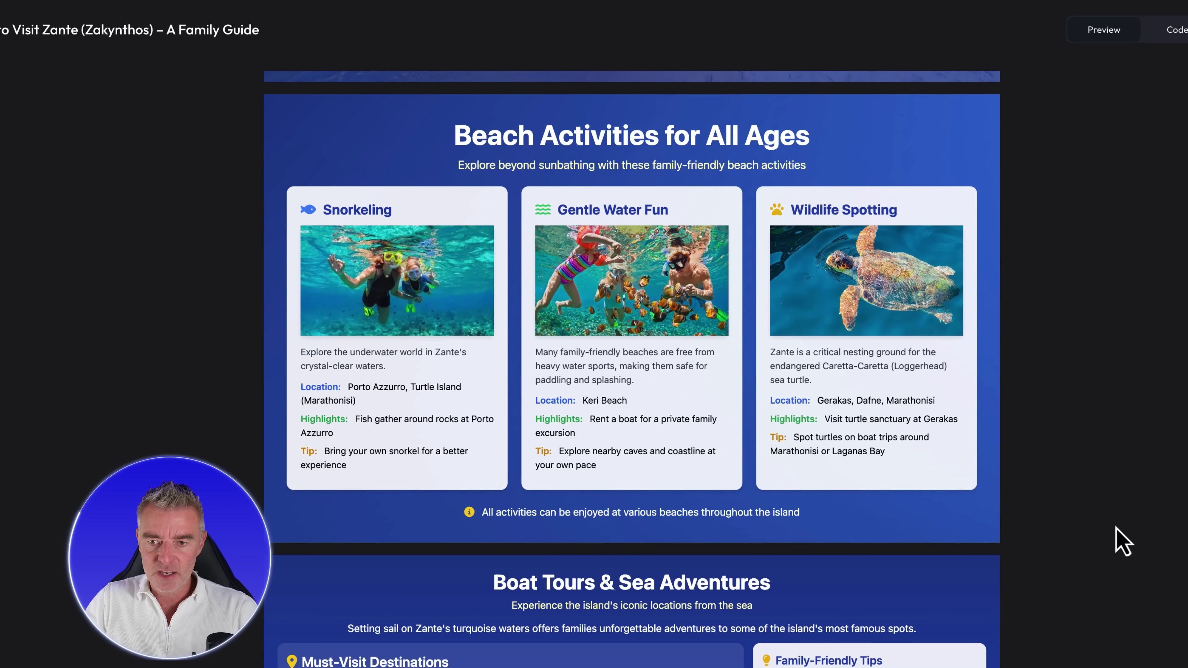
pyautogui.scroll(-4, 1122, 543)
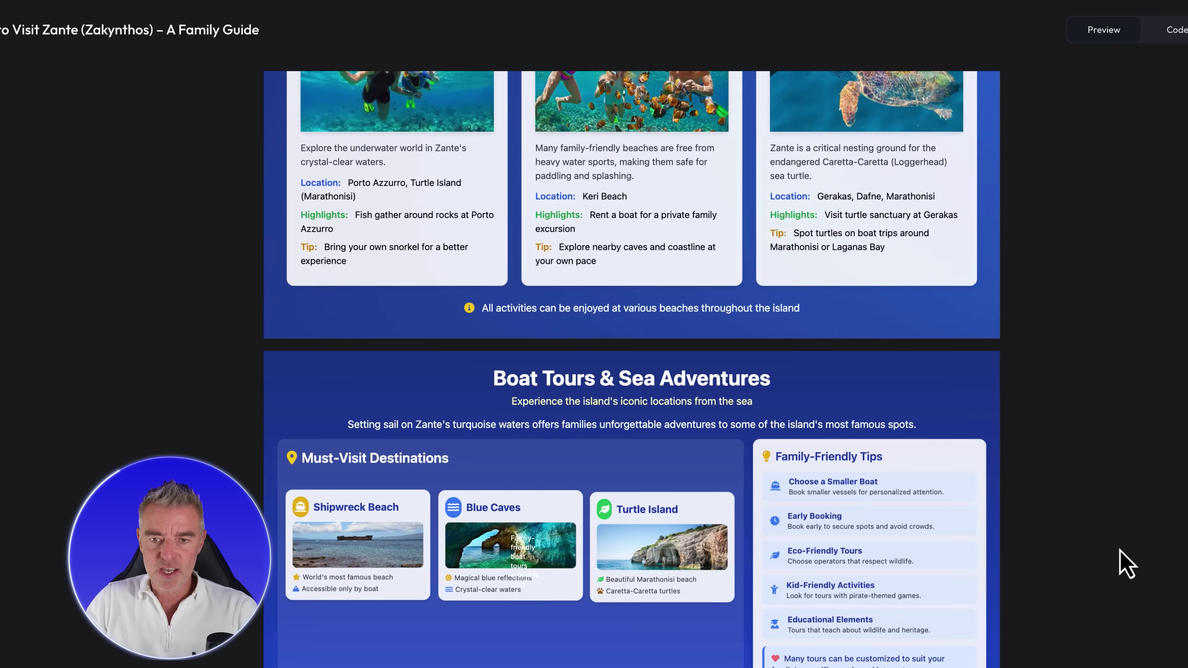
pyautogui.scroll(-4, 1126, 564)
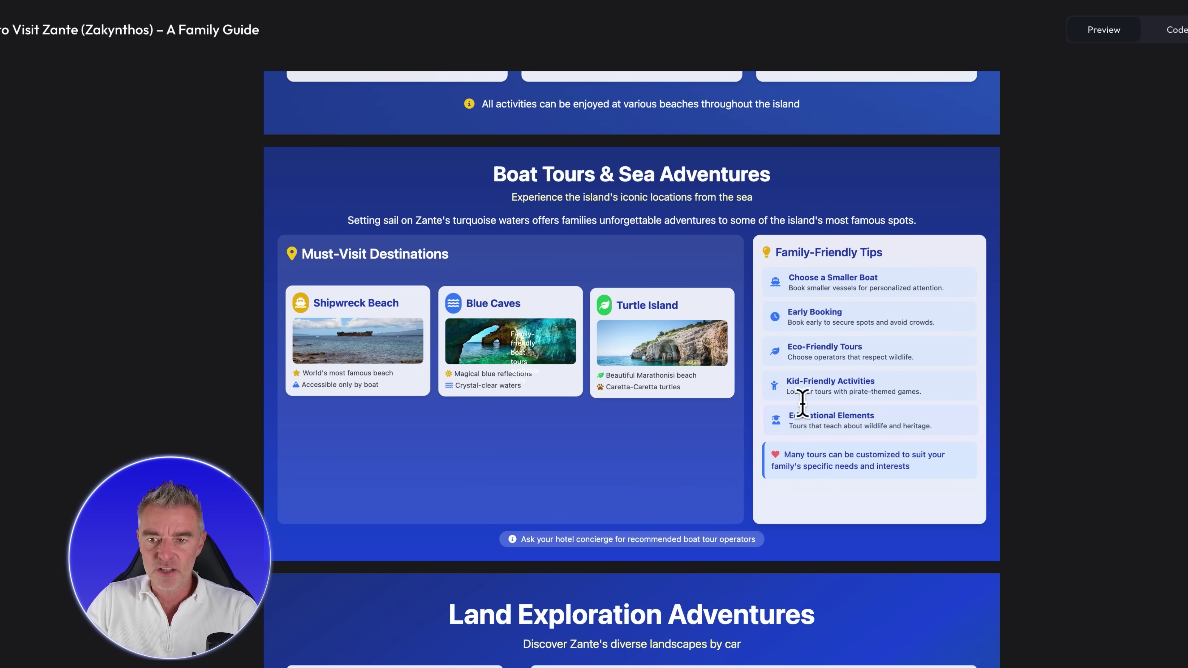
pyautogui.scroll(-8, 1029, 435)
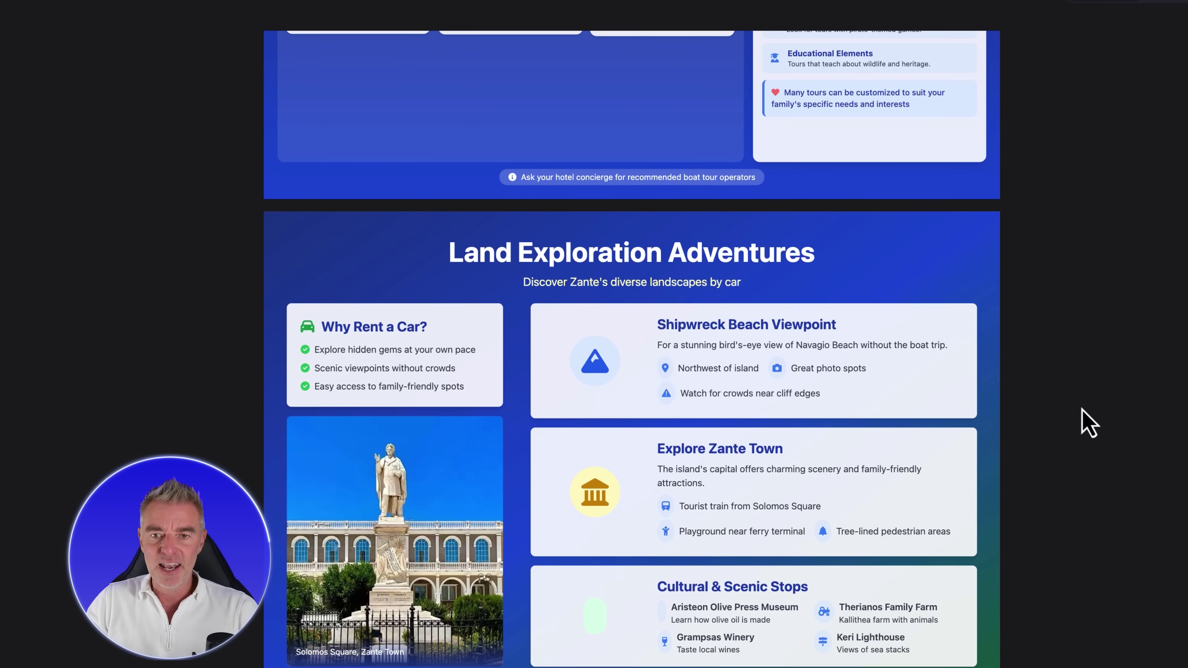
pyautogui.scroll(-2, 1082, 357)
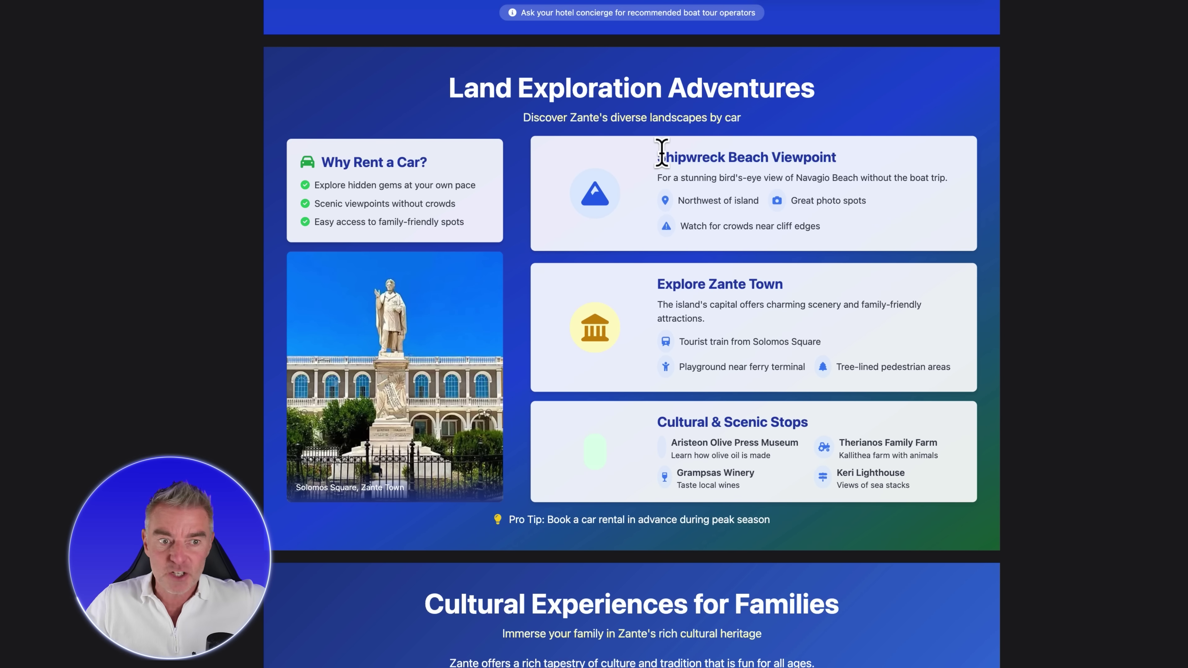
pyautogui.scroll(-1, 700, 205)
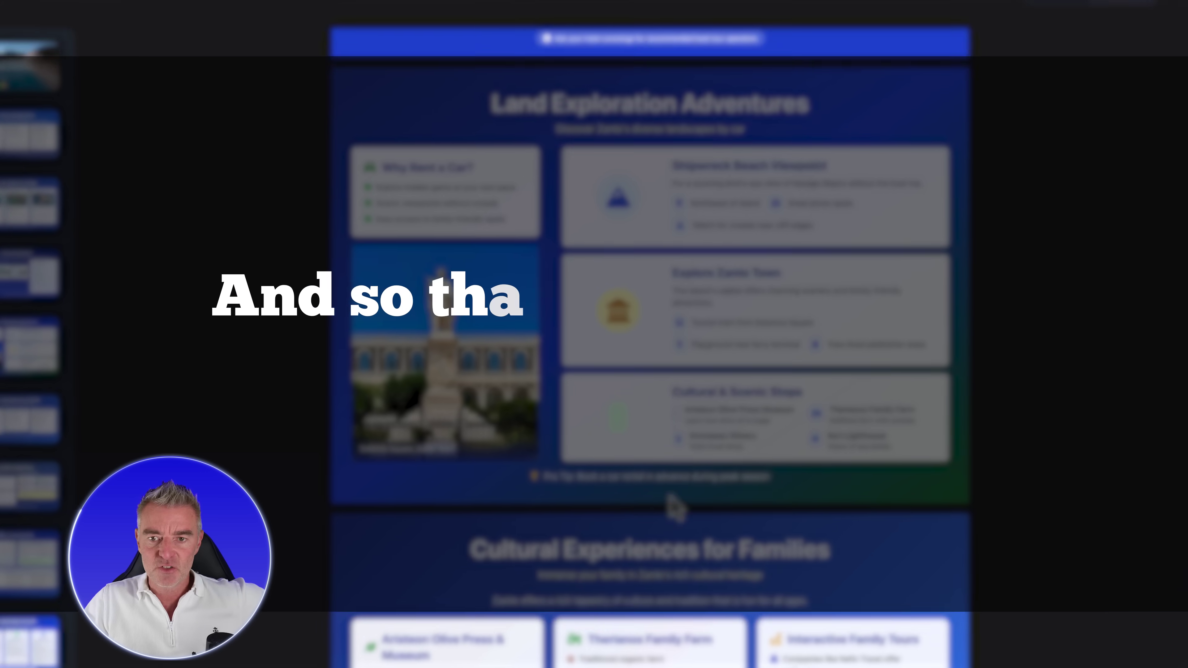
# - Examine the Skywork pages on cultural experiences, family-friendly dining and where to stay with kids, using the page thumbnails as well
pyautogui.scroll(-10, 655, 351)
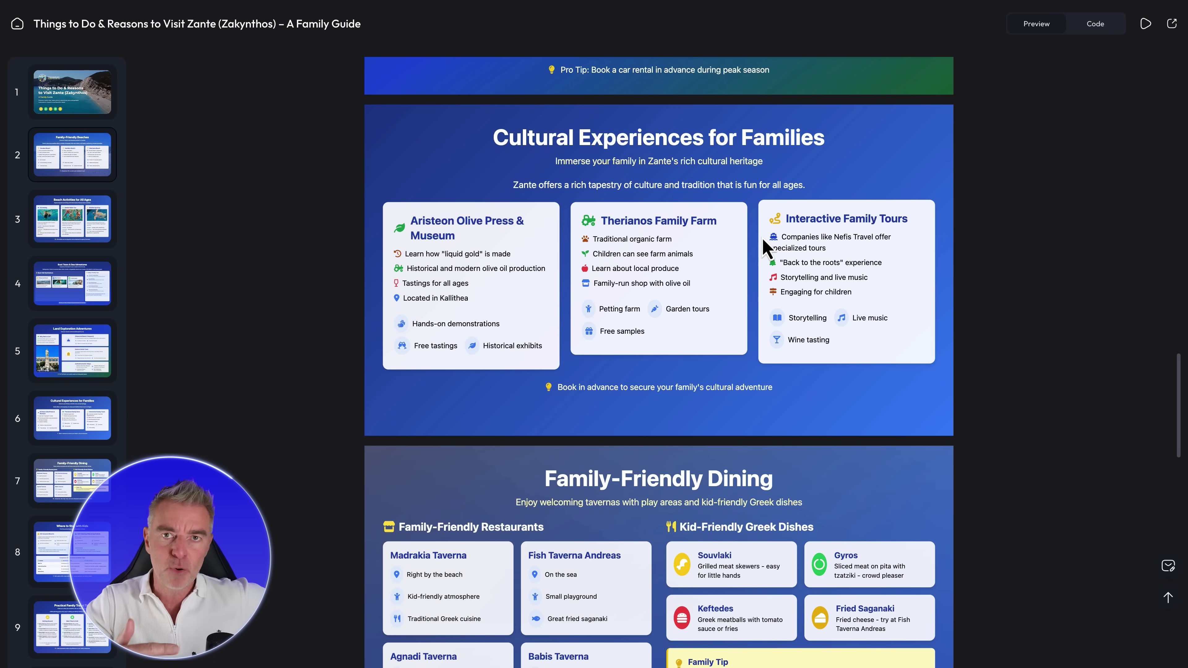
pyautogui.scroll(-12, 764, 241)
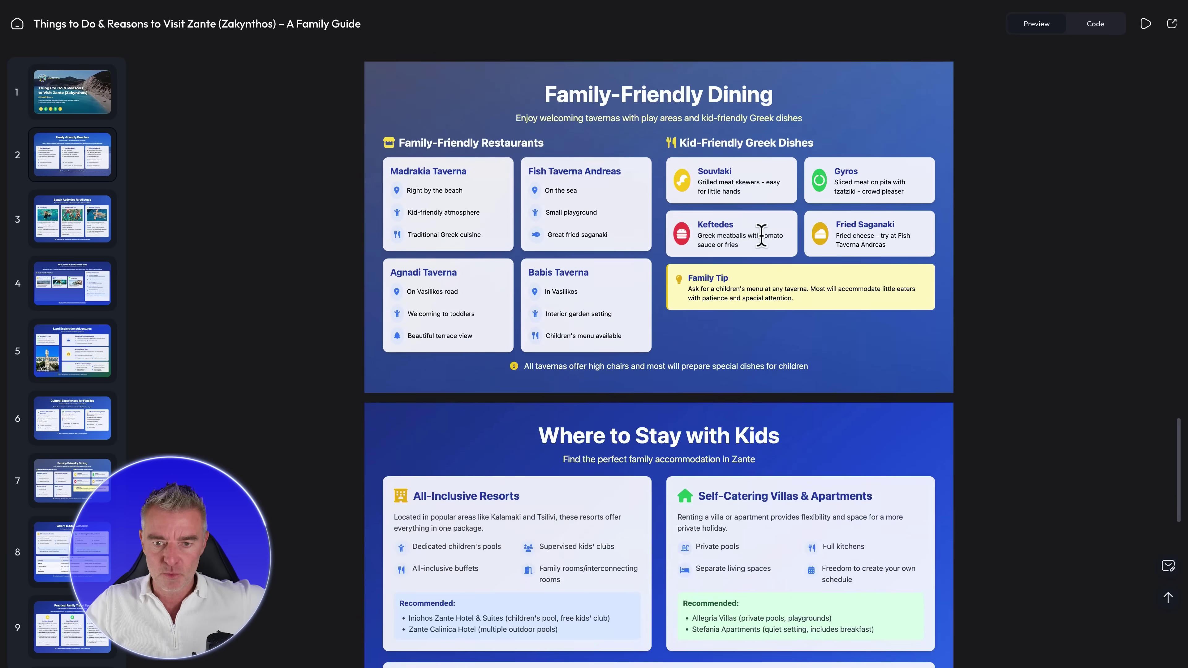
pyautogui.scroll(-10, 625, 325)
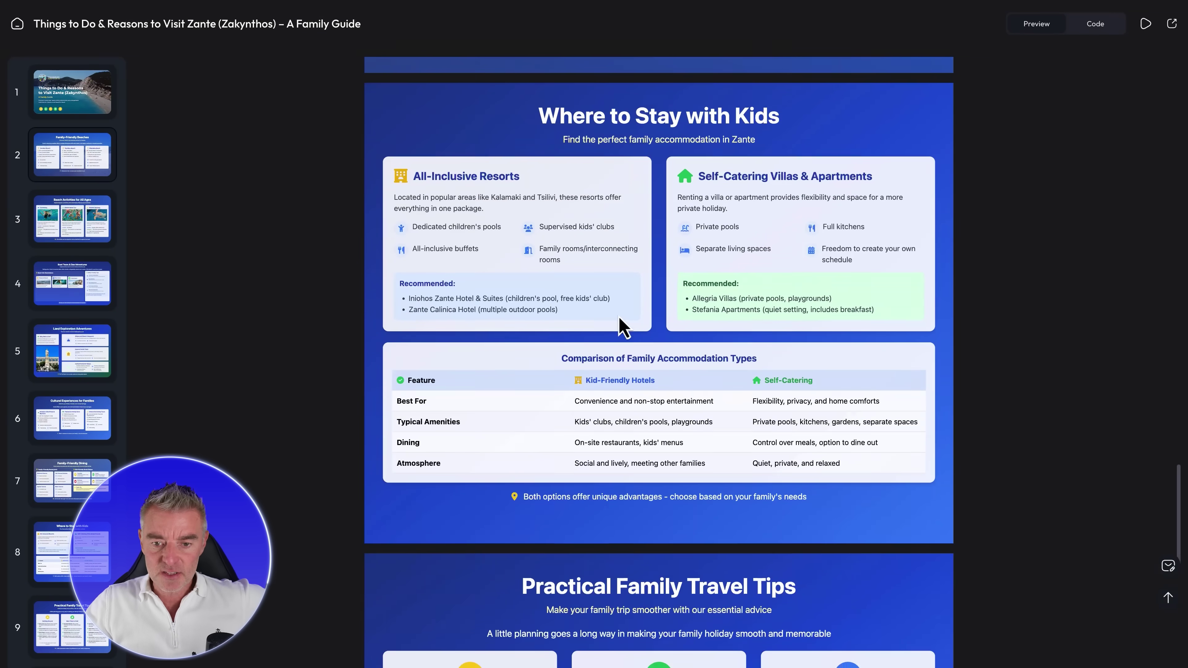
pyautogui.scroll(-3, 624, 325)
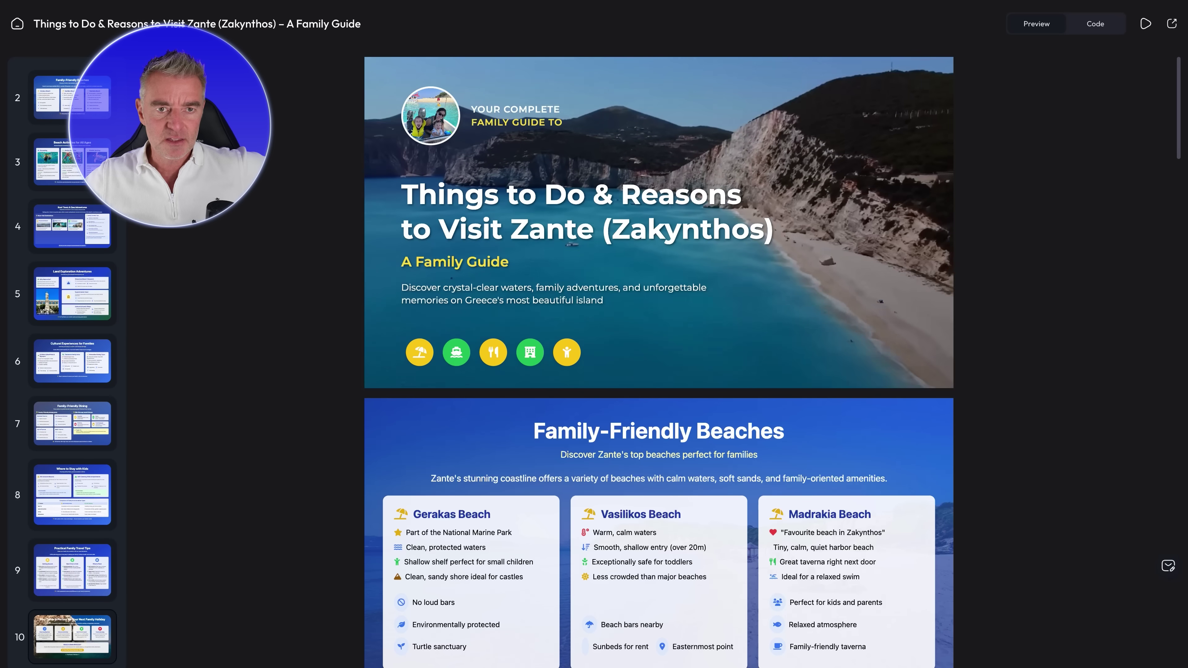
pyautogui.click(92, 370)
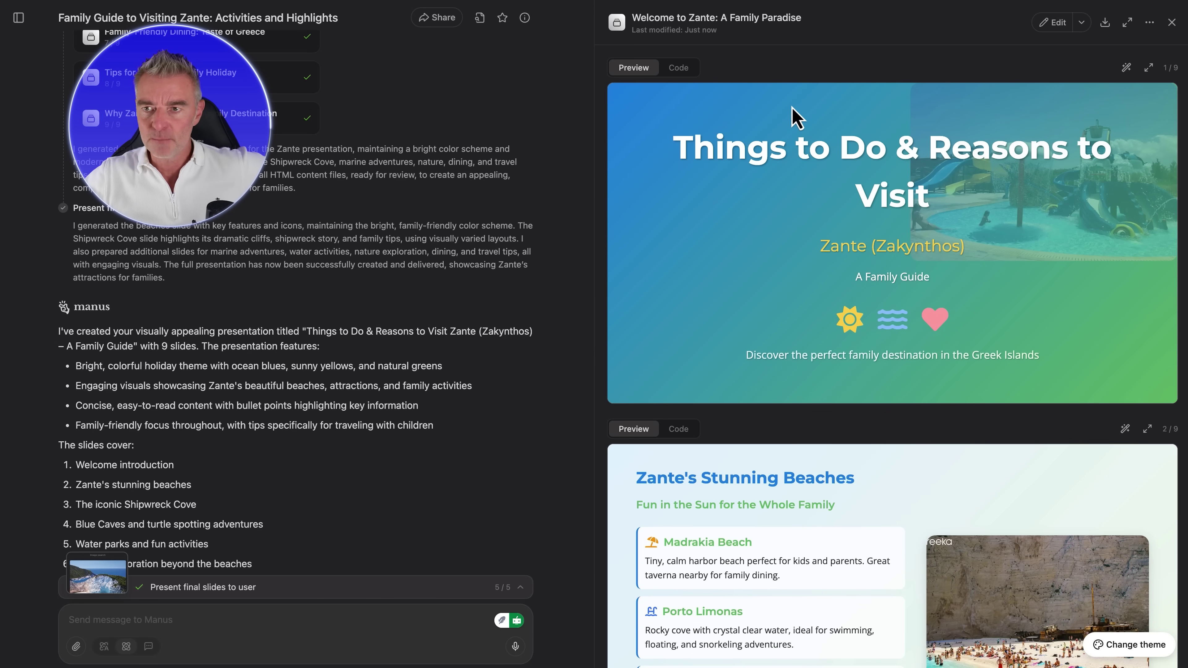
# - Switch to Manus, enlarge the slide preview and review the slides from the cover through Blue Caves & Turtle Spotting
pyautogui.click(1148, 68)
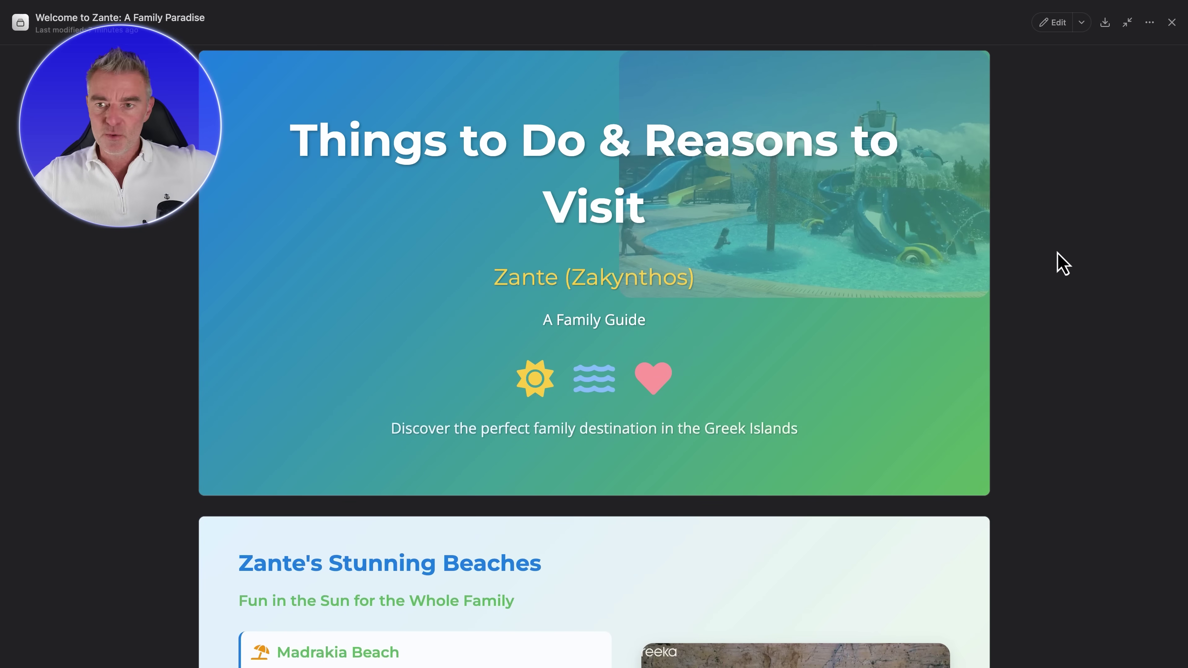
pyautogui.scroll(-8, 1061, 262)
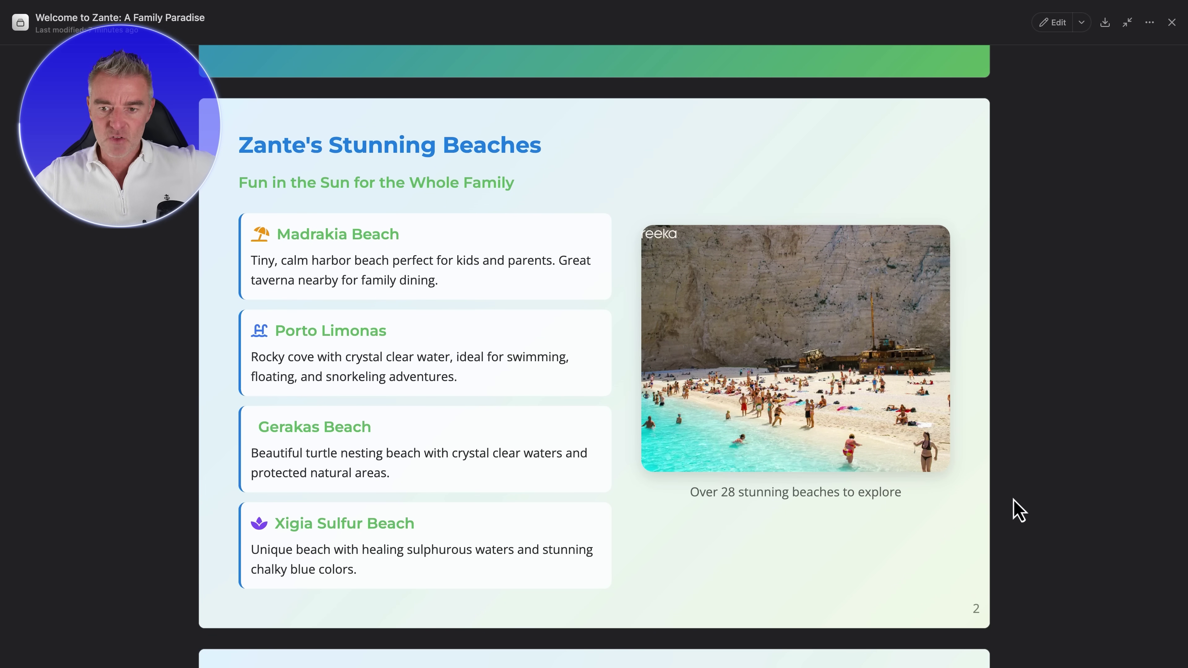
pyautogui.scroll(-5, 894, 530)
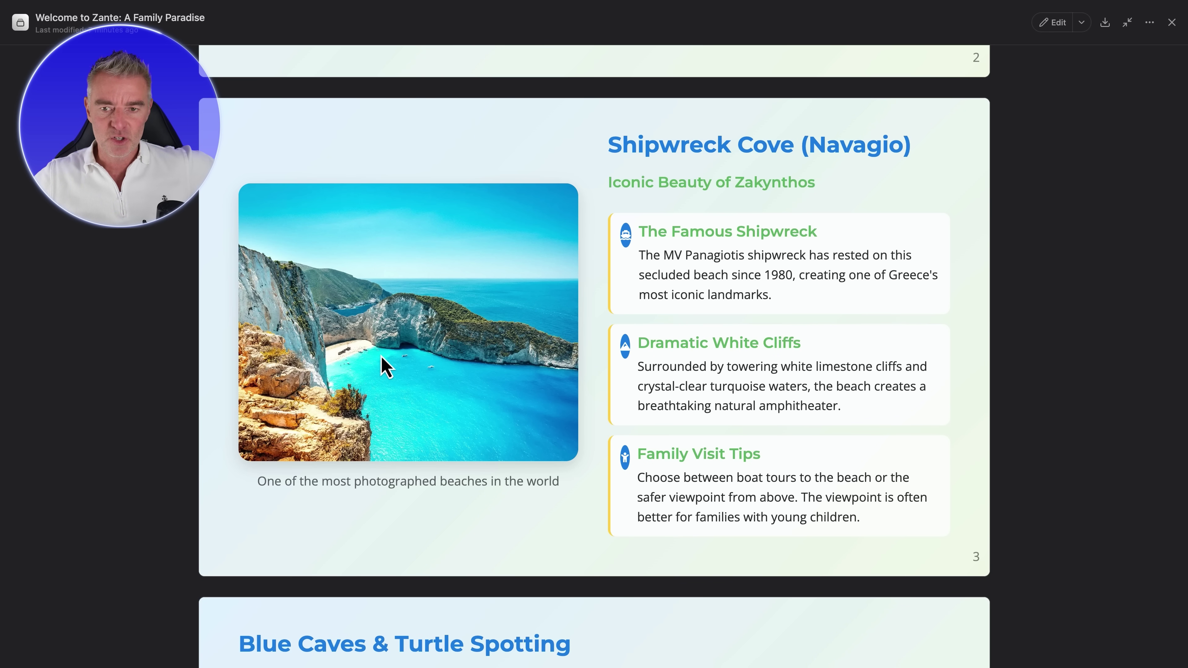
pyautogui.scroll(-5, 836, 404)
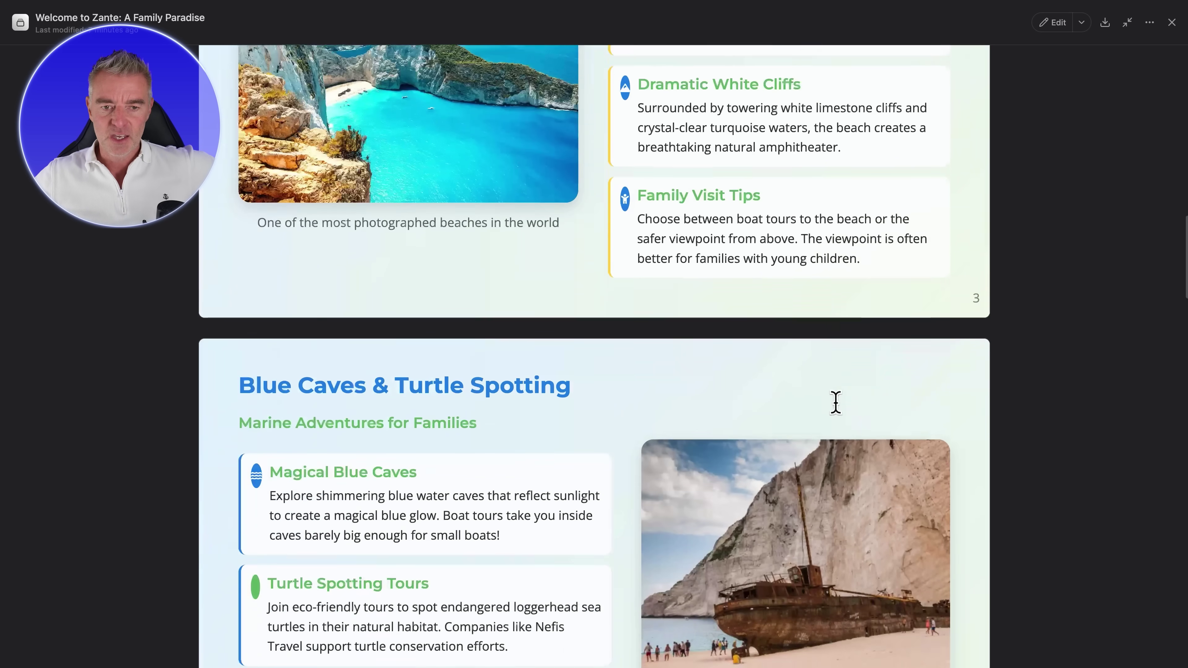
pyautogui.scroll(-2, 837, 406)
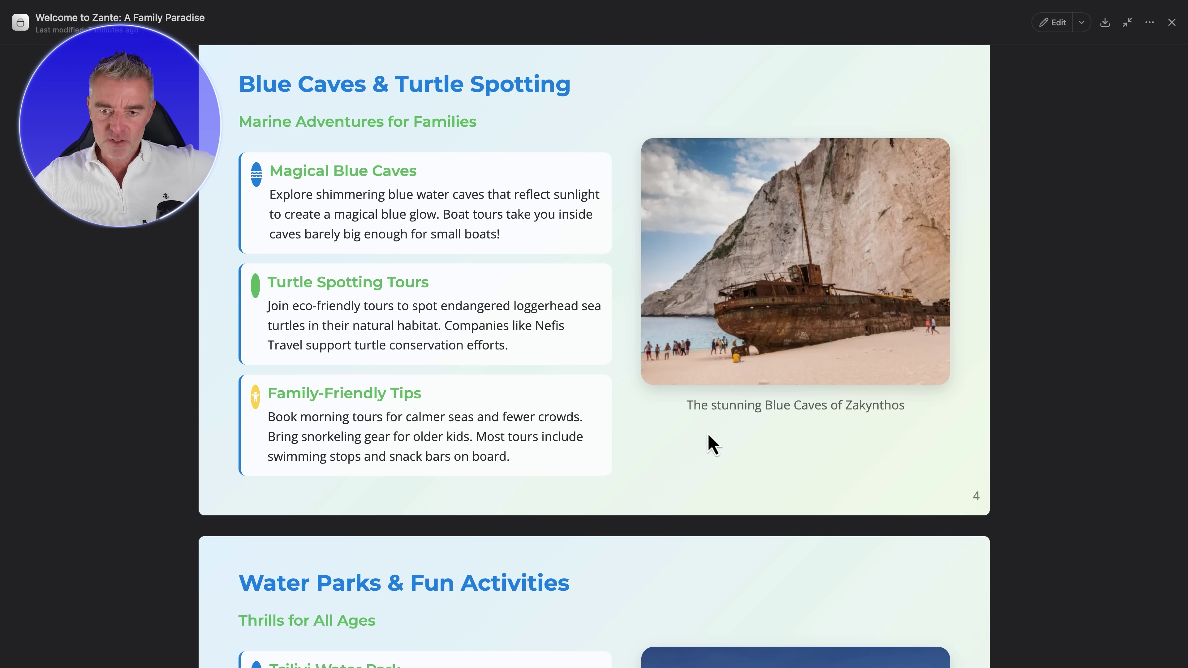
# - Highlight the photo caption on the Blue Caves & Turtle Spotting slide and compare its image with the Shipwreck Cove slide
pyautogui.moveTo(687, 405); pyautogui.dragTo(903, 403)
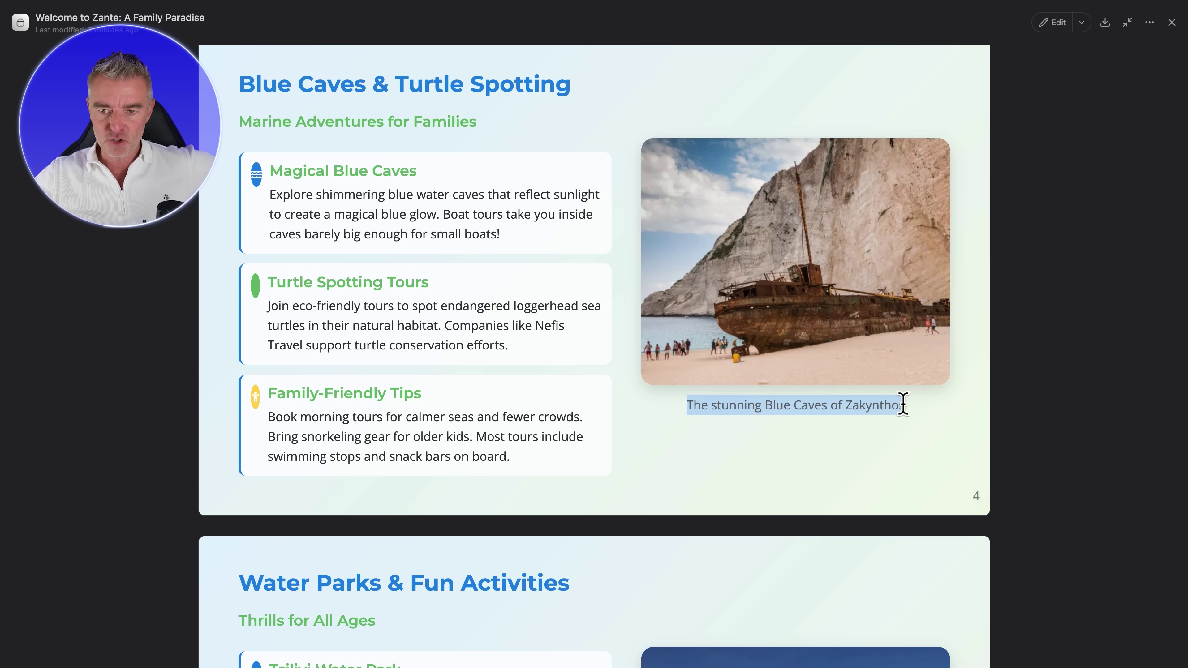
pyautogui.click(903, 403)
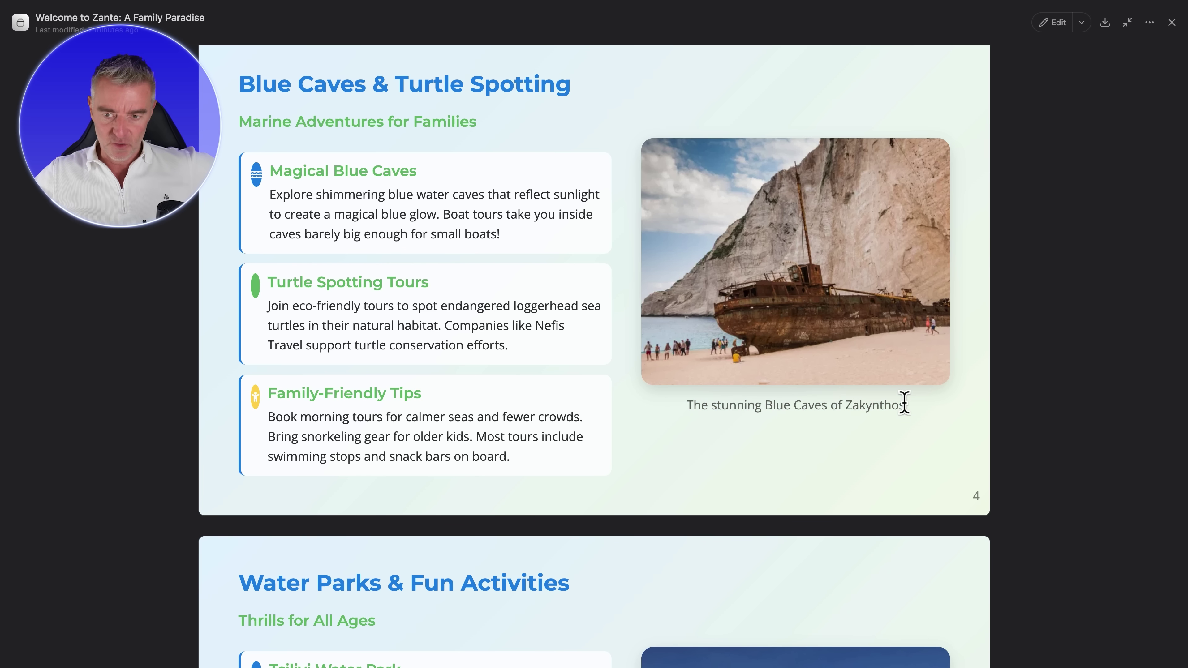
pyautogui.scroll(12, 842, 318)
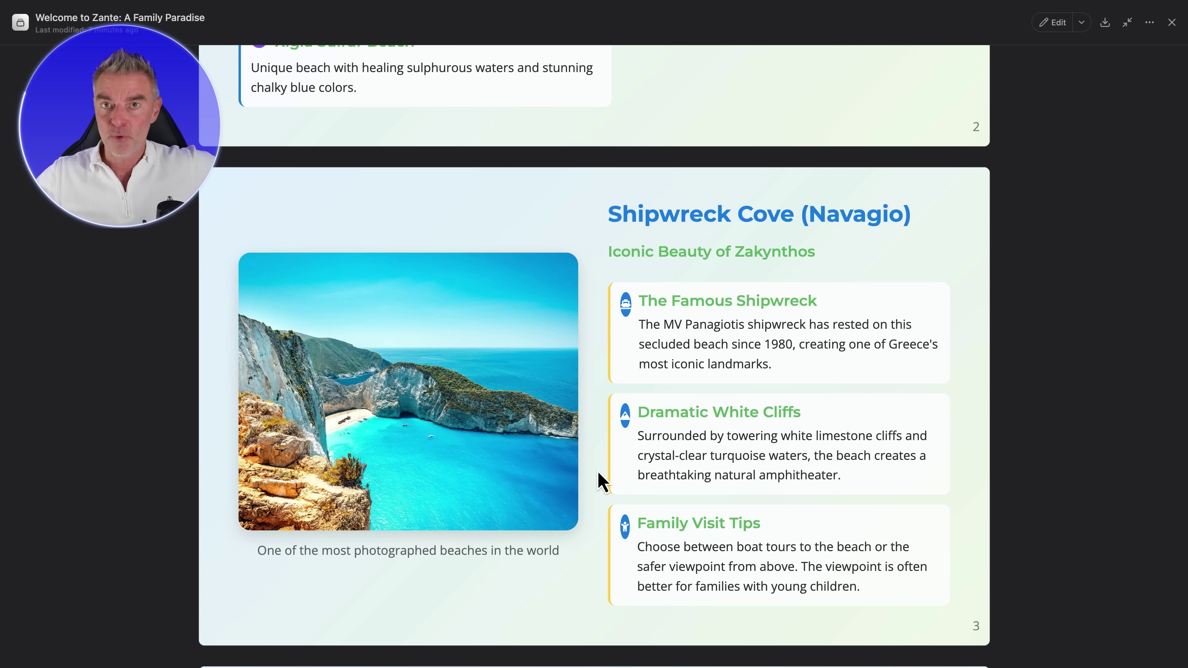
pyautogui.scroll(-10, 655, 472)
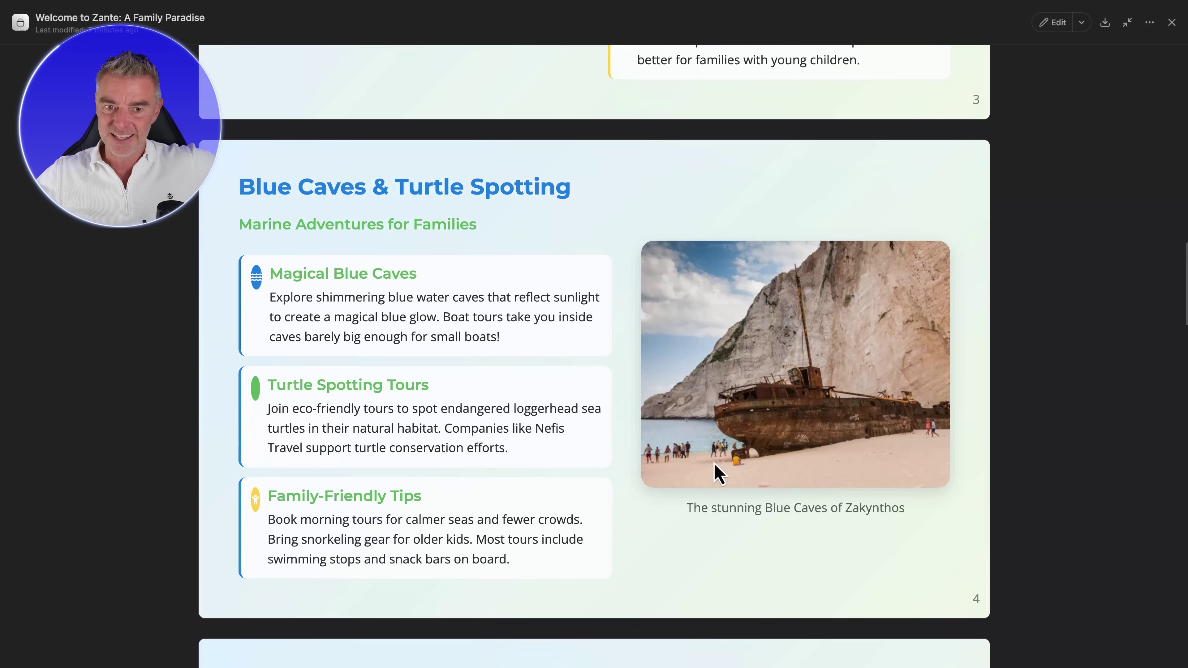